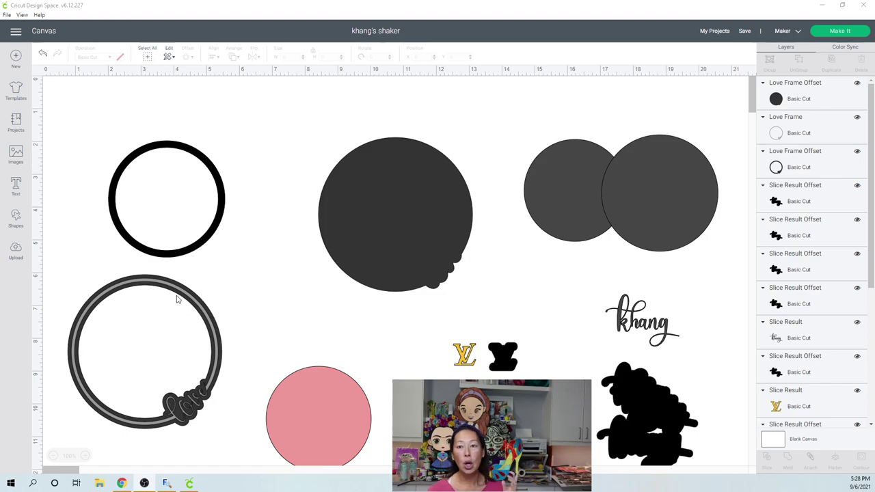
Step: Set the grey love frame back onto its dark offset ring, then switch to the dafont.com browser window
{"action": "left_click", "coordinate": [198, 406]}
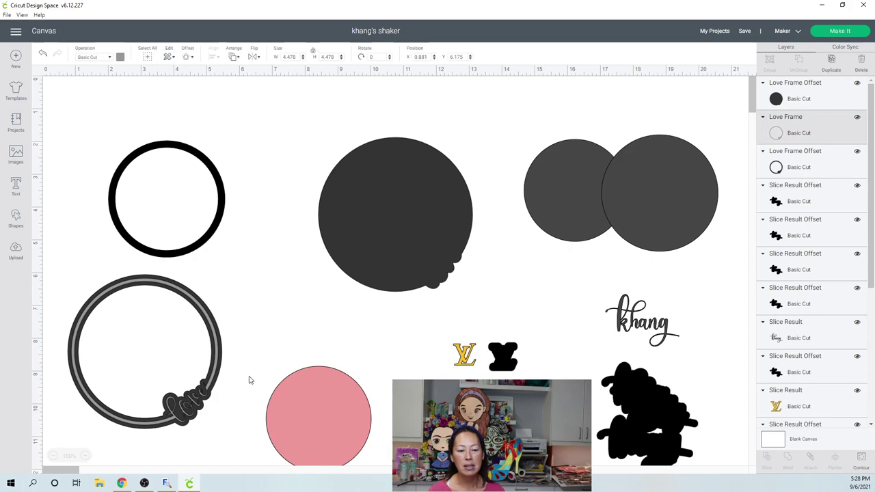
{"action": "left_click_drag", "start_coordinate": [198, 406], "coordinate": [304, 343]}
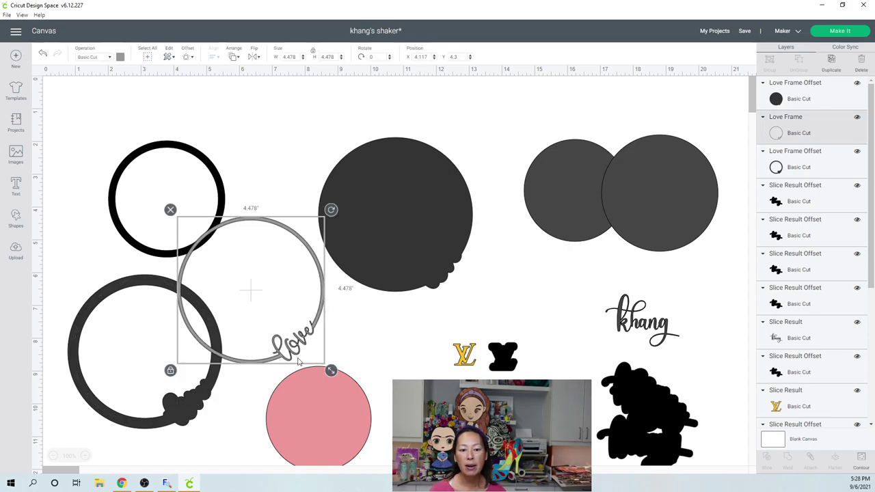
{"action": "left_click_drag", "start_coordinate": [302, 343], "coordinate": [196, 404]}
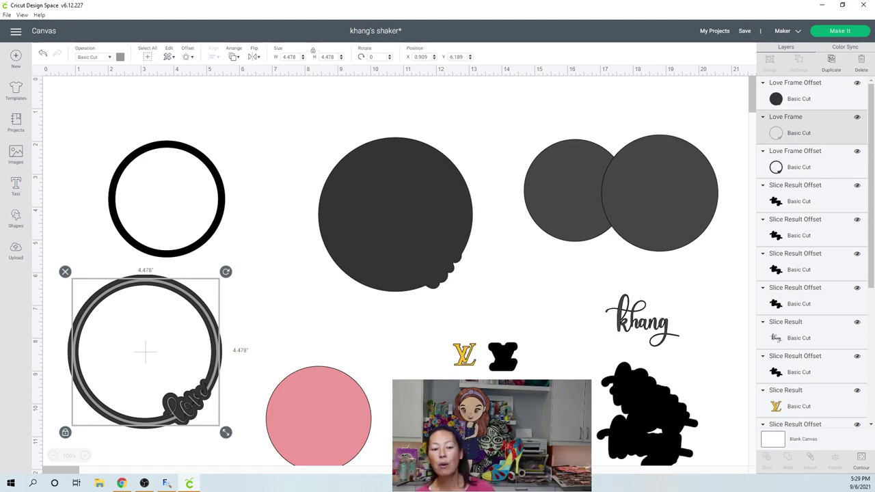
{"action": "left_click", "coordinate": [122, 483]}
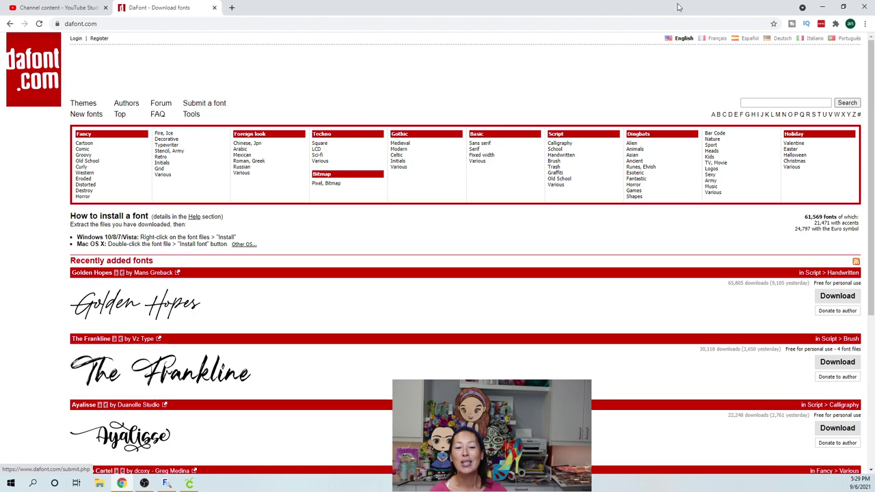
Step: Search DaFont for 'logo' fonts and scroll through the first results page
{"action": "left_click", "coordinate": [805, 103]}
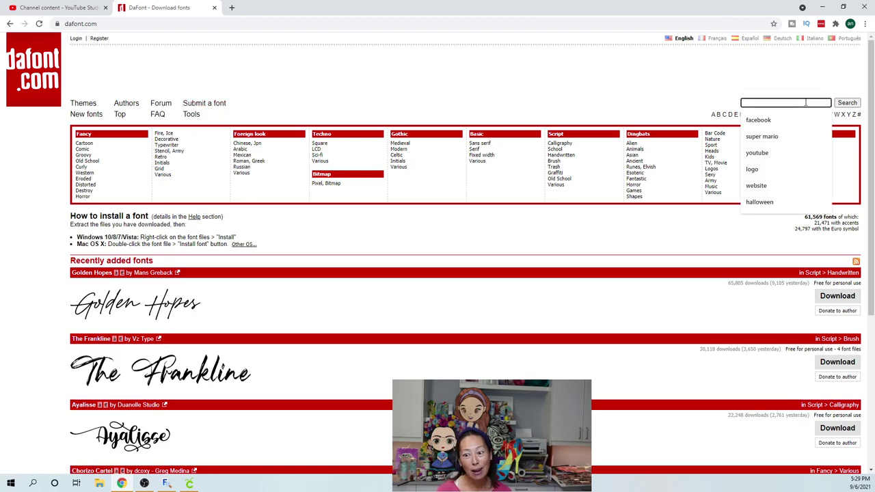
{"action": "type", "text": "logo"}
{"action": "key", "text": "Return"}
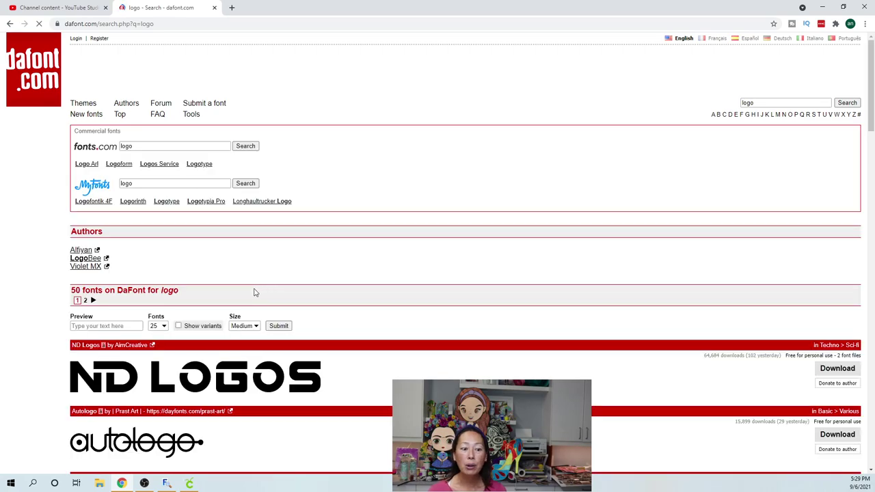
{"action": "scroll", "coordinate": [253, 293], "scroll_direction": "down", "scroll_amount": 4}
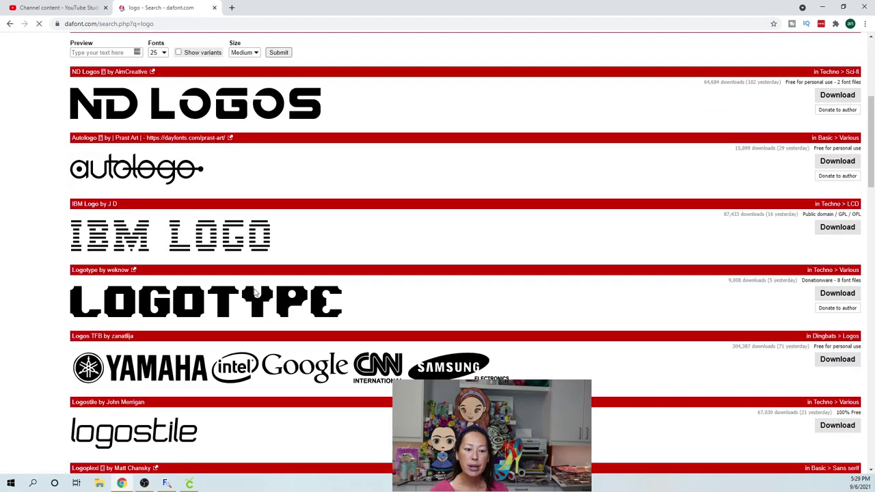
{"action": "scroll", "coordinate": [254, 293], "scroll_direction": "down", "scroll_amount": 4}
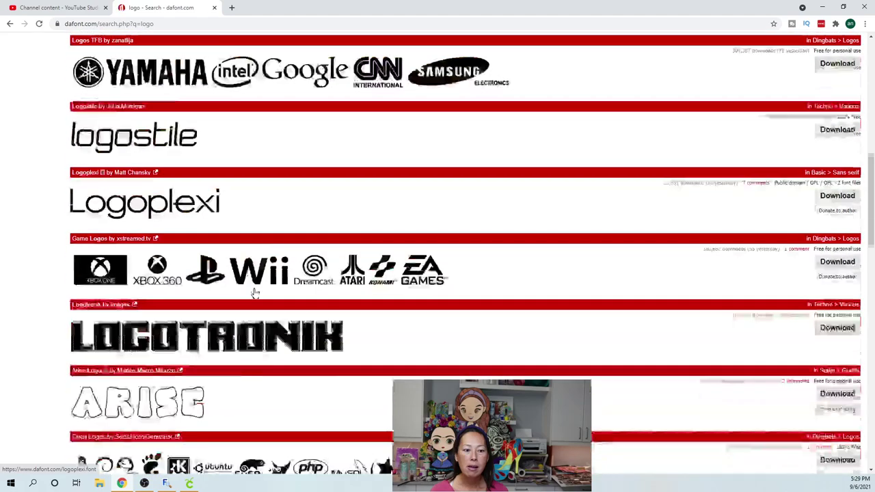
{"action": "scroll", "coordinate": [253, 293], "scroll_direction": "down", "scroll_amount": 2}
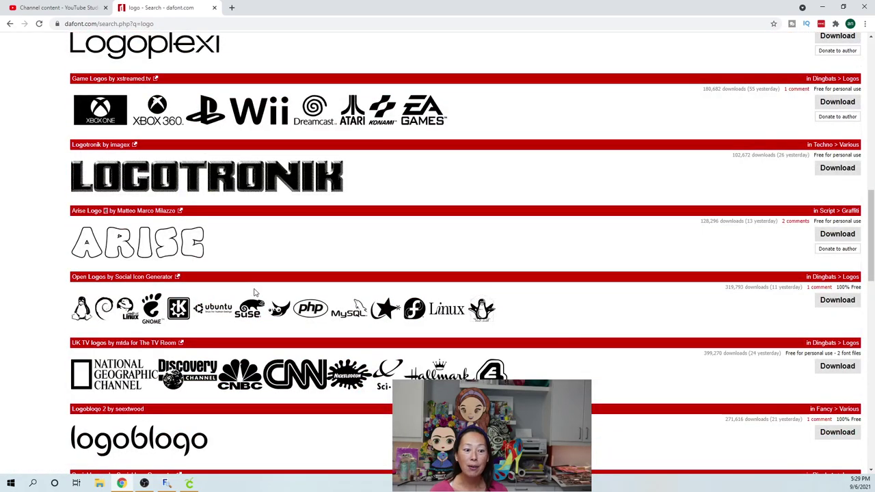
{"action": "scroll", "coordinate": [254, 292], "scroll_direction": "down", "scroll_amount": 3}
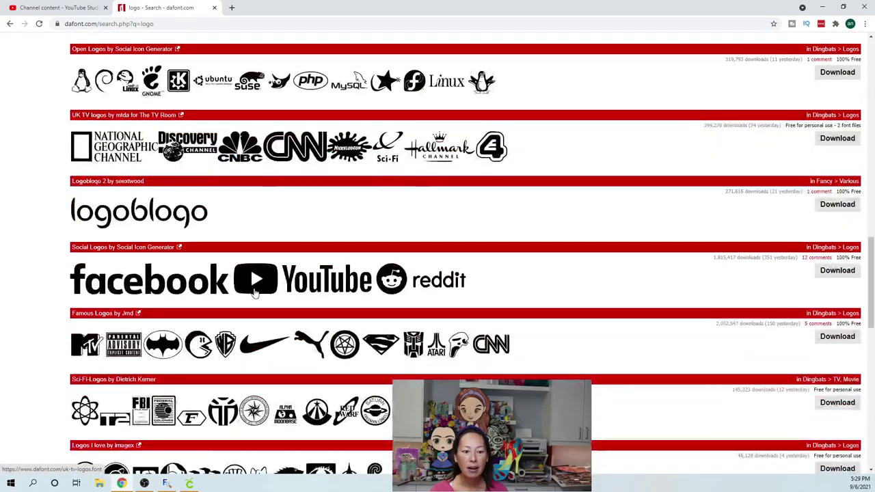
{"action": "scroll", "coordinate": [254, 293], "scroll_direction": "down", "scroll_amount": 1}
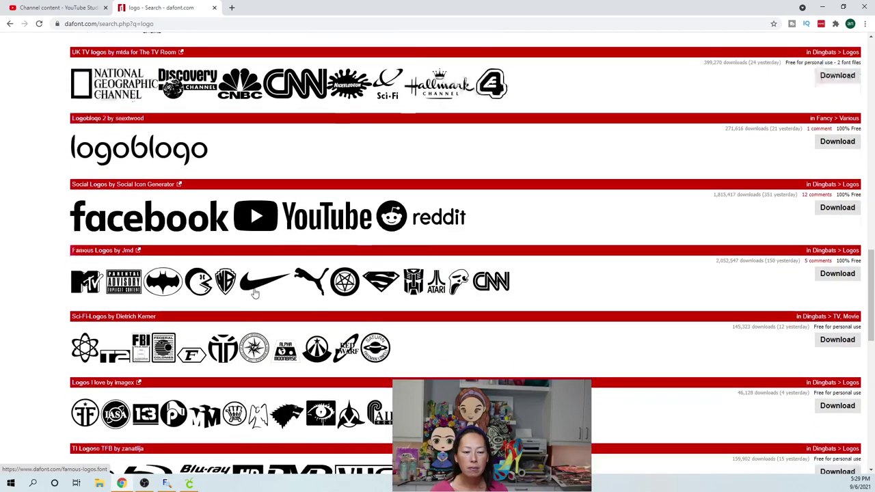
{"action": "scroll", "coordinate": [254, 293], "scroll_direction": "down", "scroll_amount": 2}
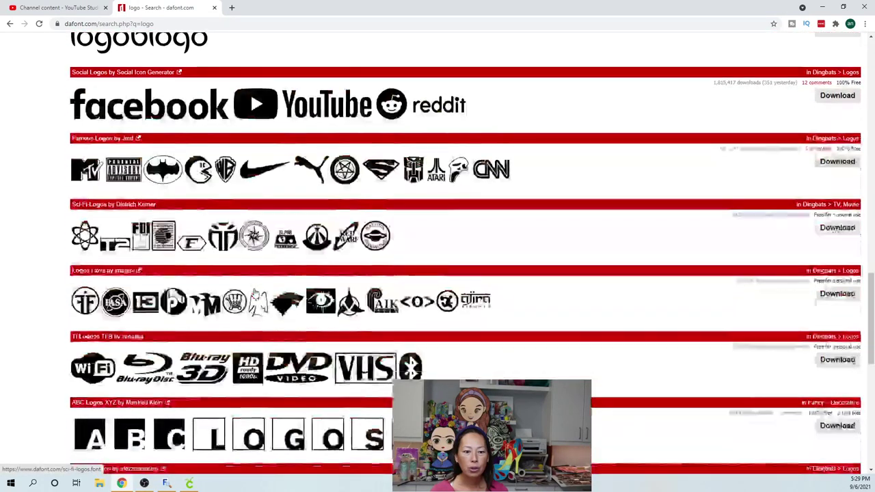
{"action": "scroll", "coordinate": [253, 293], "scroll_direction": "down", "scroll_amount": 3}
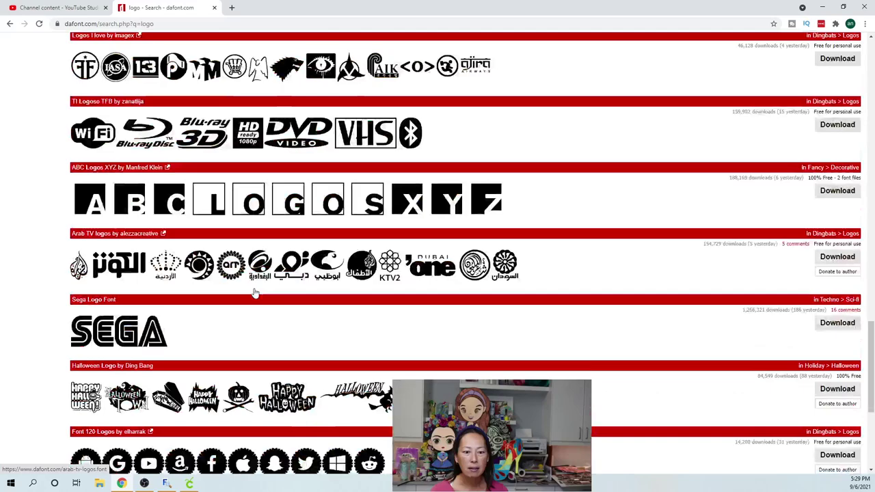
{"action": "scroll", "coordinate": [253, 292], "scroll_direction": "down", "scroll_amount": 4}
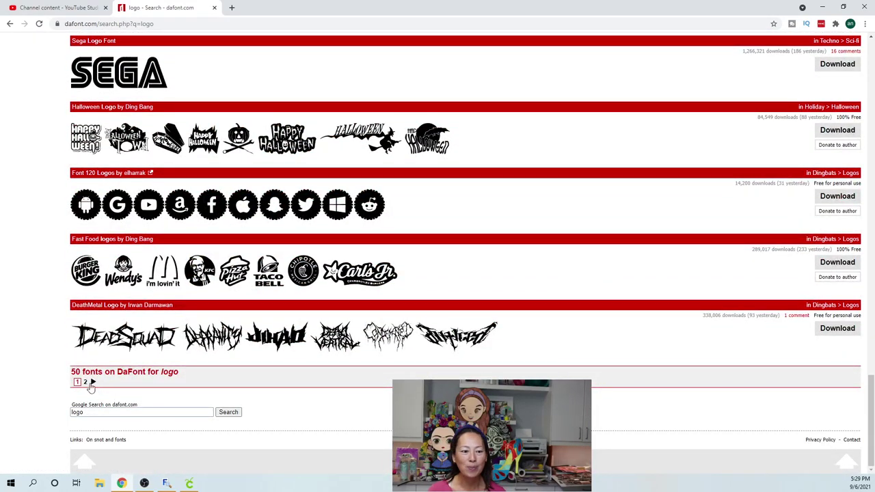
Step: Go to results page 2 and open the Clothing Logos TFB font page
{"action": "left_click", "coordinate": [85, 383]}
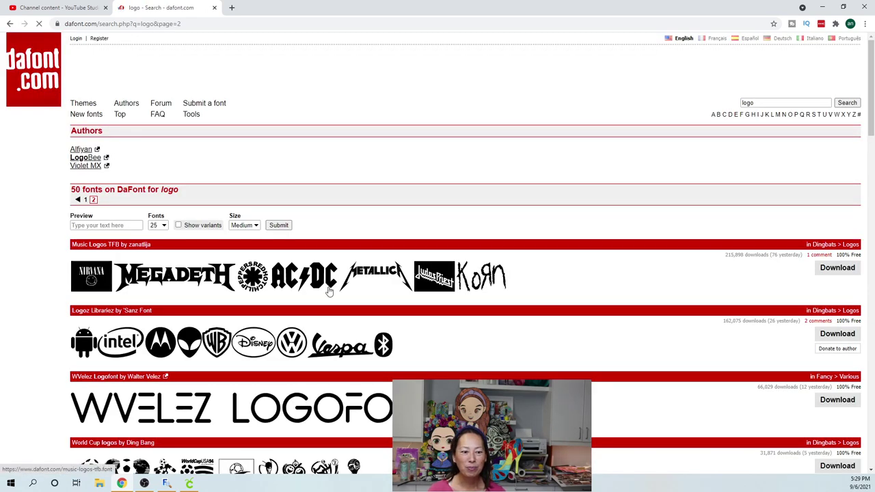
{"action": "scroll", "coordinate": [329, 290], "scroll_direction": "down", "scroll_amount": 3}
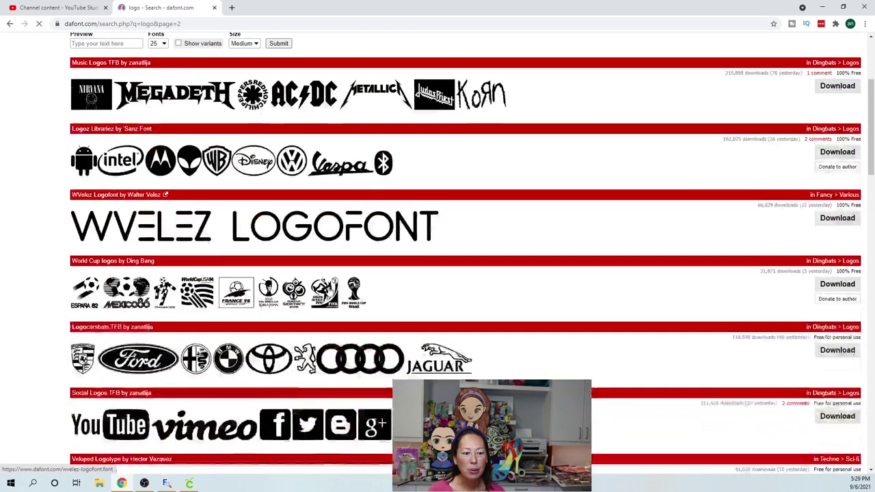
{"action": "scroll", "coordinate": [329, 291], "scroll_direction": "down", "scroll_amount": 3}
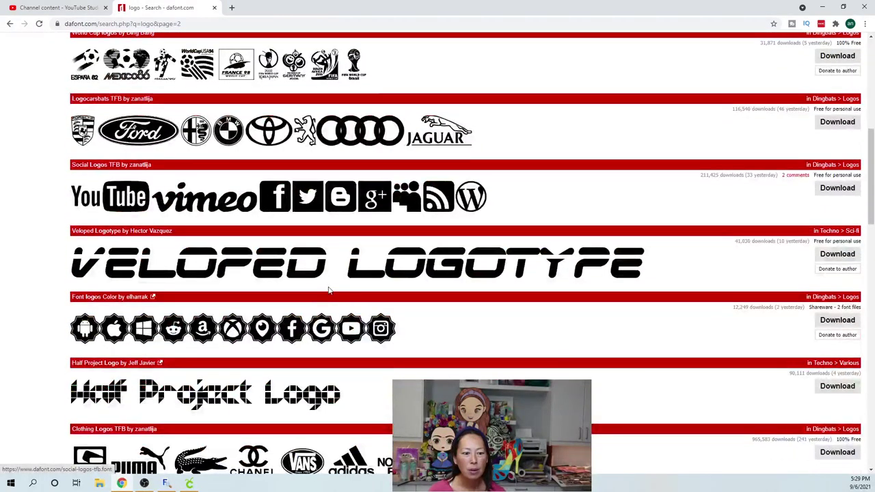
{"action": "scroll", "coordinate": [329, 290], "scroll_direction": "down", "scroll_amount": 2}
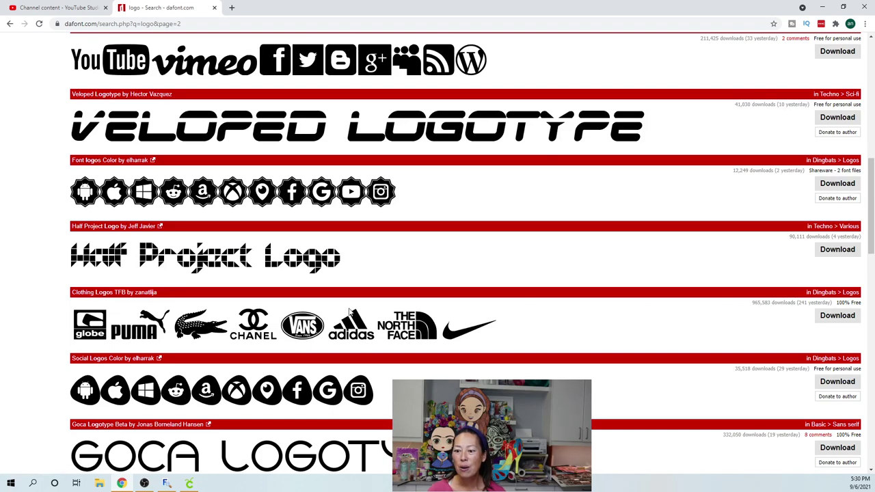
{"action": "left_click", "coordinate": [383, 331]}
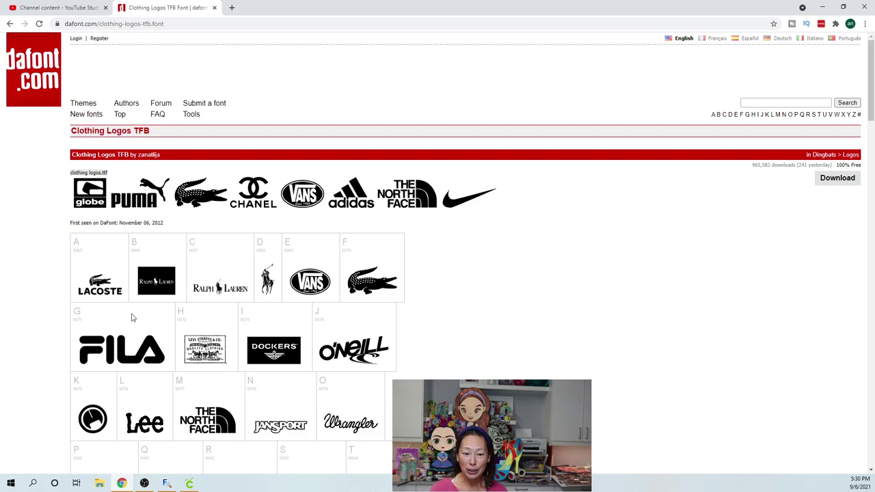
Step: Scroll the Clothing Logos TFB character map down to the rows holding the LV and Dior logos
{"action": "scroll", "coordinate": [130, 340], "scroll_direction": "down", "scroll_amount": 2}
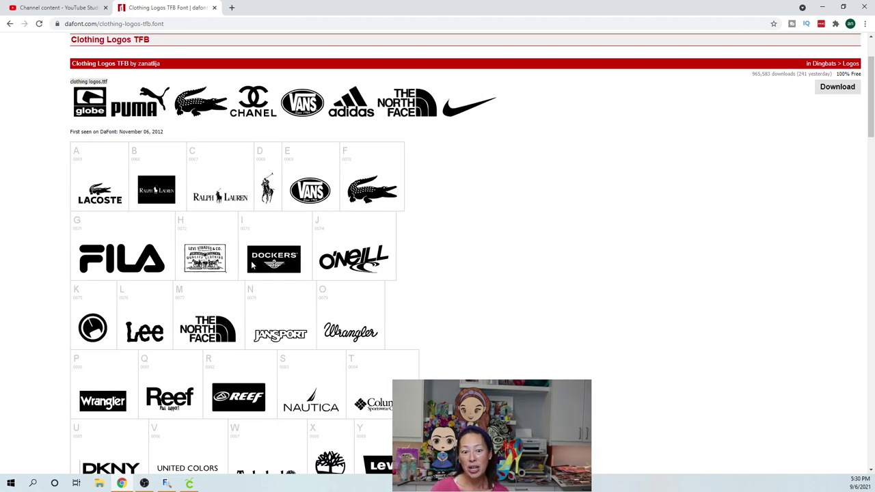
{"action": "scroll", "coordinate": [389, 312], "scroll_direction": "down", "scroll_amount": 3}
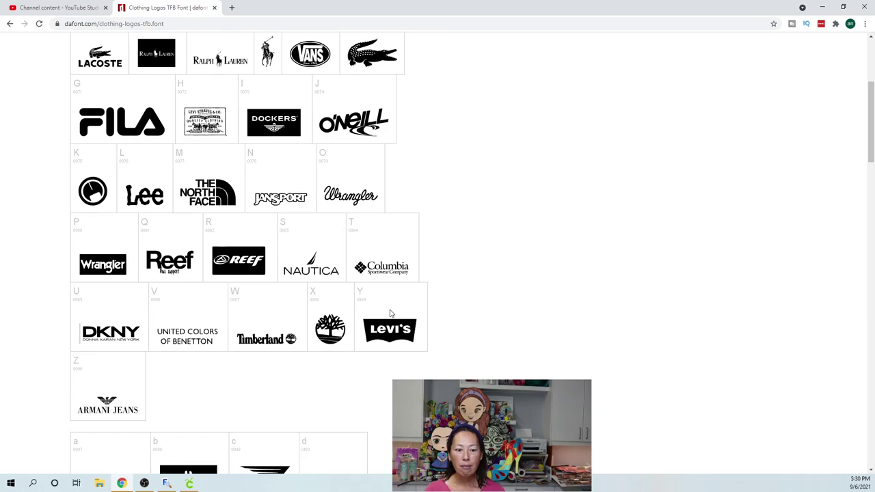
{"action": "scroll", "coordinate": [391, 313], "scroll_direction": "down", "scroll_amount": 7}
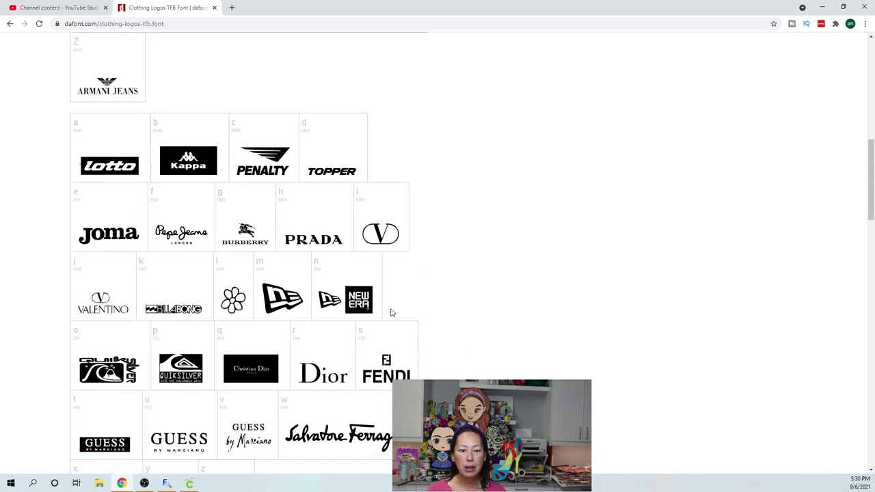
{"action": "scroll", "coordinate": [391, 313], "scroll_direction": "up", "scroll_amount": 7}
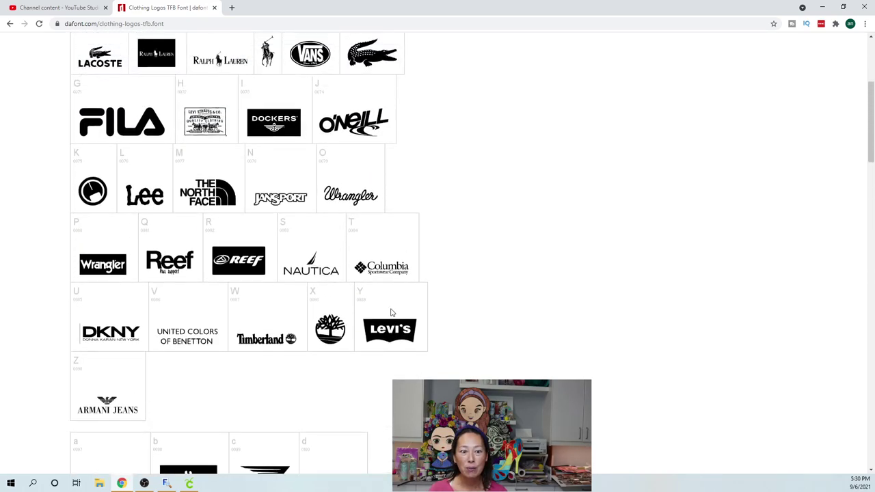
{"action": "scroll", "coordinate": [391, 313], "scroll_direction": "up", "scroll_amount": 4}
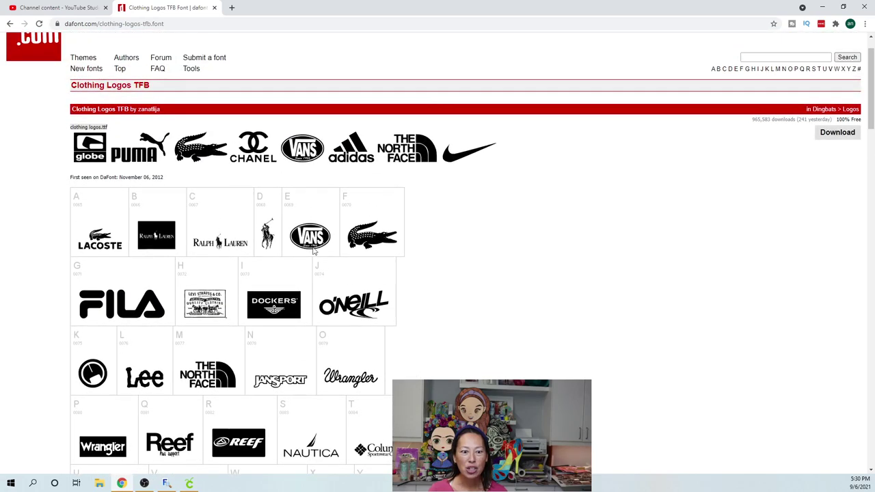
{"action": "scroll", "coordinate": [316, 334], "scroll_direction": "down", "scroll_amount": 2}
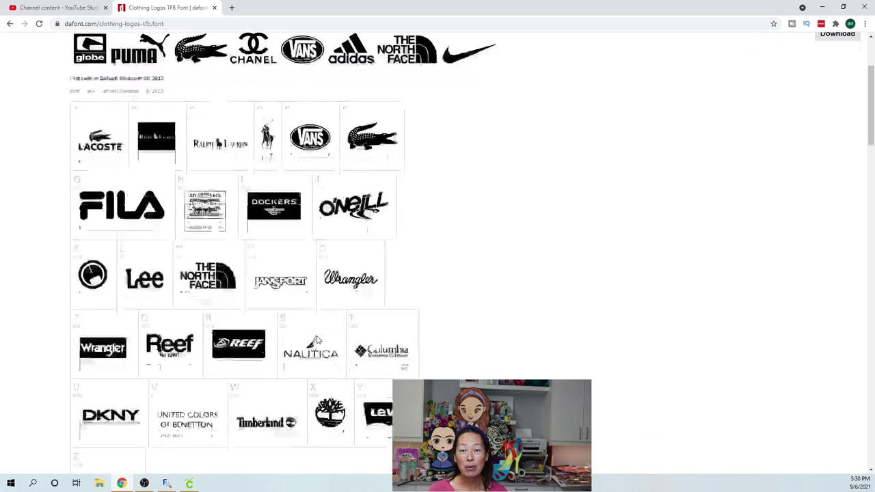
{"action": "scroll", "coordinate": [317, 339], "scroll_direction": "down", "scroll_amount": 8}
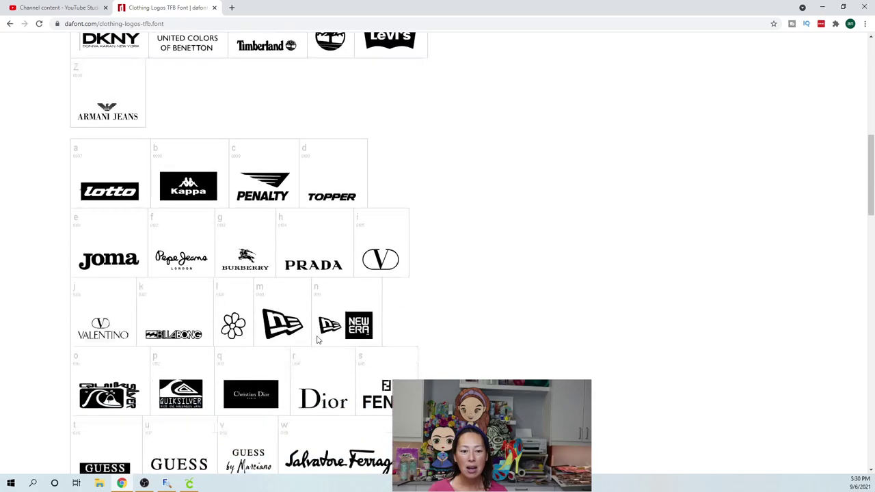
{"action": "scroll", "coordinate": [318, 340], "scroll_direction": "down", "scroll_amount": 1}
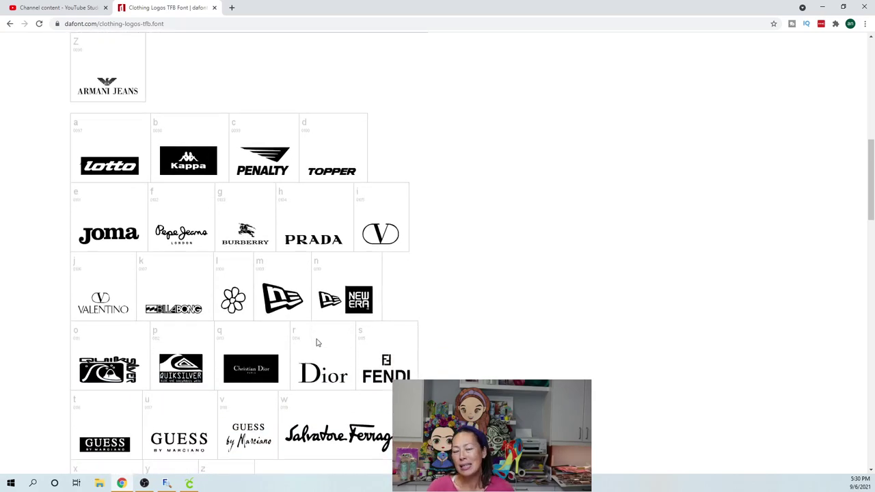
{"action": "scroll", "coordinate": [317, 340], "scroll_direction": "down", "scroll_amount": 2}
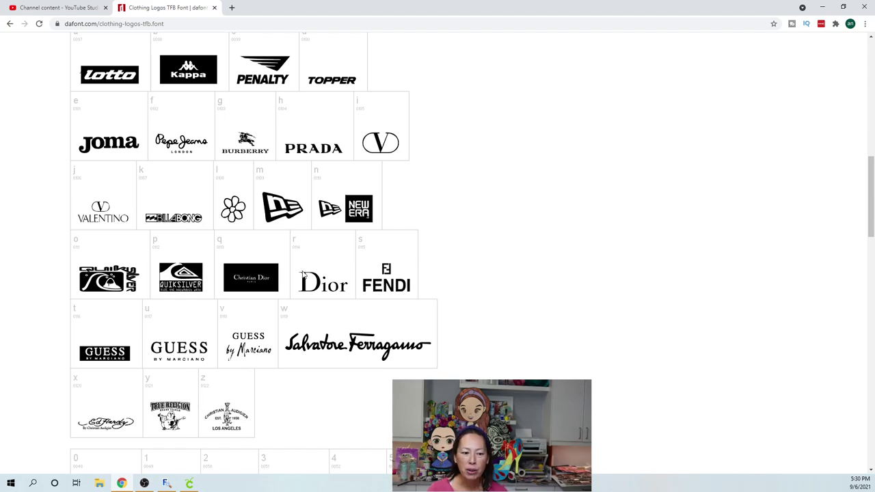
{"action": "scroll", "coordinate": [302, 260], "scroll_direction": "down", "scroll_amount": 4}
{"action": "scroll", "coordinate": [304, 276], "scroll_direction": "down", "scroll_amount": 2}
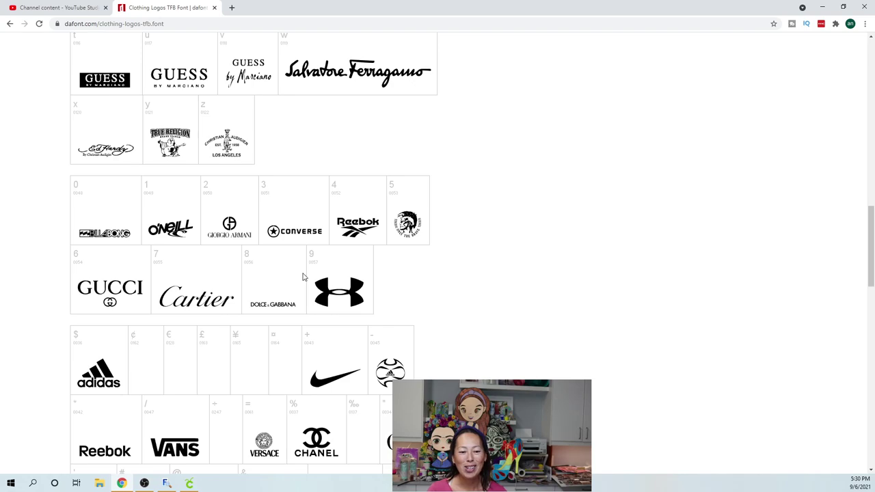
{"action": "scroll", "coordinate": [304, 277], "scroll_direction": "down", "scroll_amount": 2}
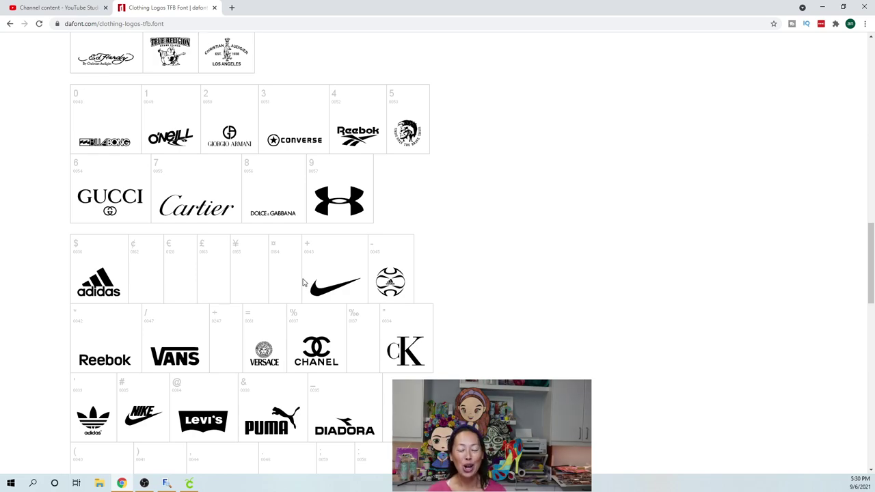
{"action": "scroll", "coordinate": [304, 281], "scroll_direction": "down", "scroll_amount": 1}
{"action": "scroll", "coordinate": [305, 281], "scroll_direction": "down", "scroll_amount": 3}
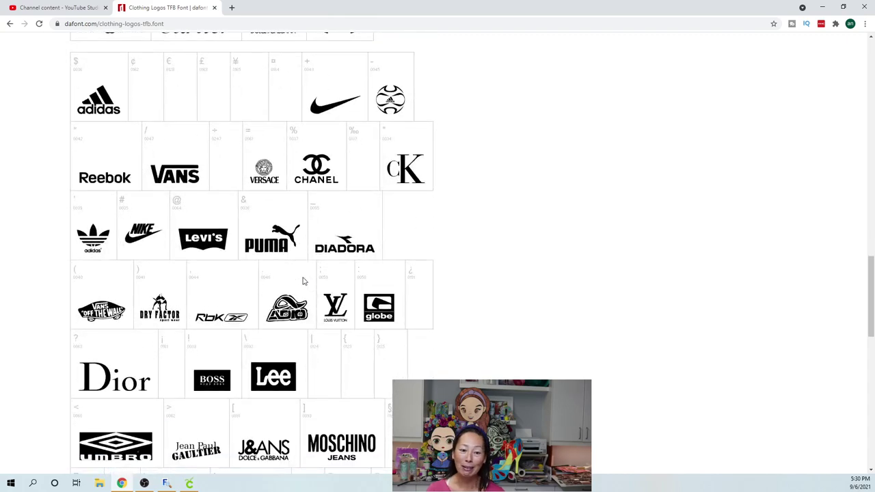
{"action": "scroll", "coordinate": [304, 281], "scroll_direction": "down", "scroll_amount": 2}
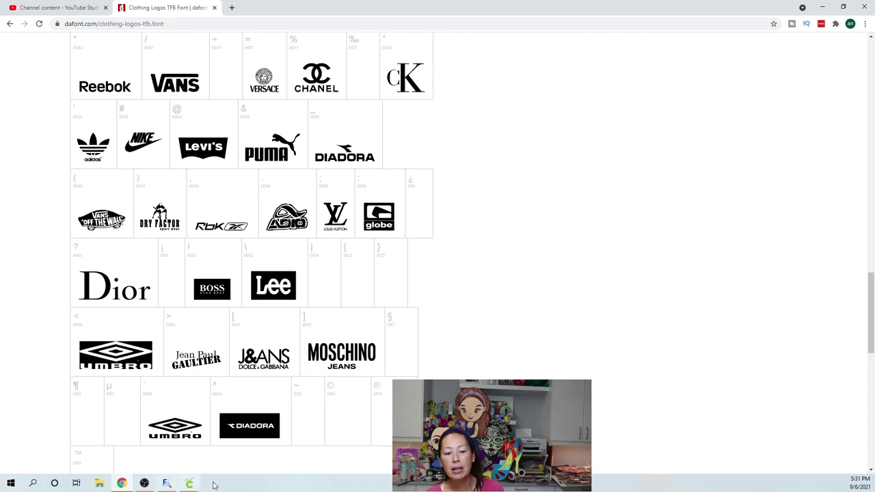
Step: Back in Design Space, shift the dark circles up toward the upper right of the canvas
{"action": "left_click", "coordinate": [189, 483]}
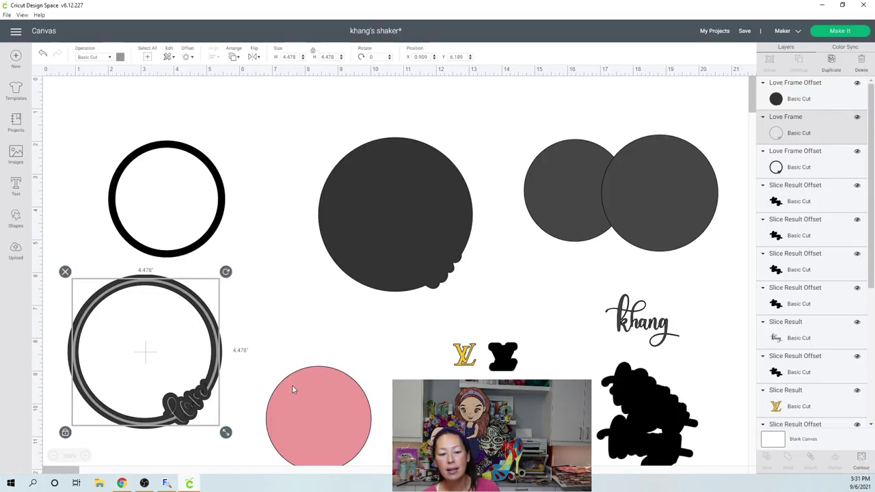
{"action": "left_click", "coordinate": [310, 182]}
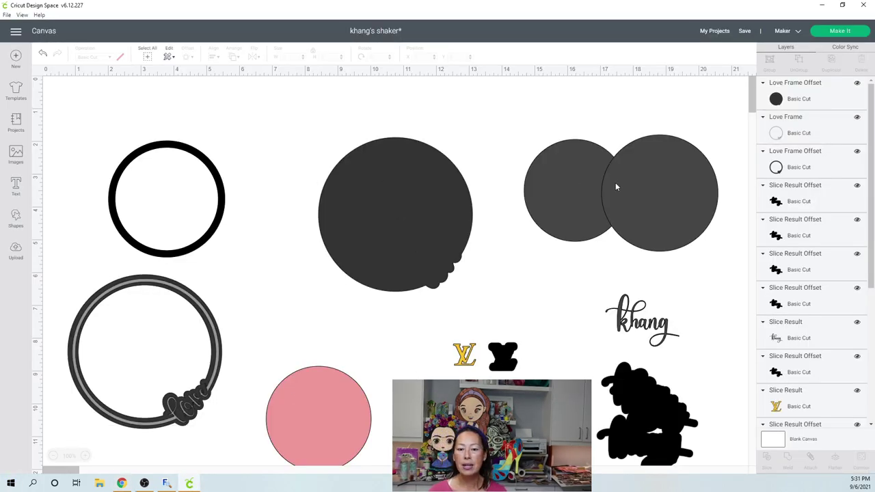
{"action": "left_click", "coordinate": [636, 189]}
{"action": "left_click_drag", "start_coordinate": [635, 190], "coordinate": [647, 161]}
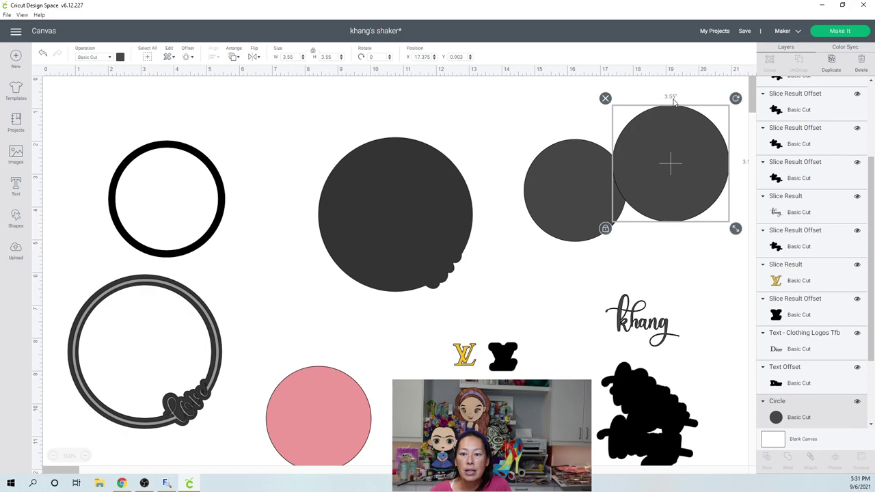
{"action": "left_click_drag", "start_coordinate": [556, 166], "coordinate": [529, 135]}
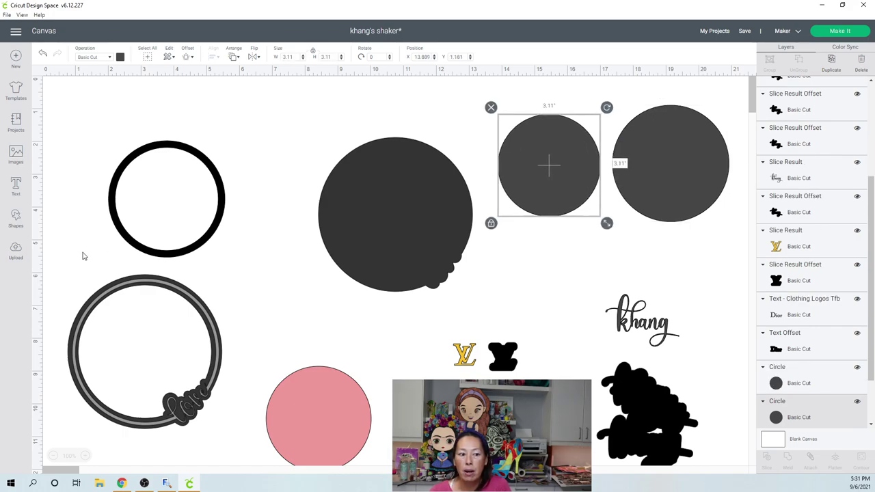
Step: Add a new circle and set its width to 3.55 in
{"action": "left_click", "coordinate": [15, 217]}
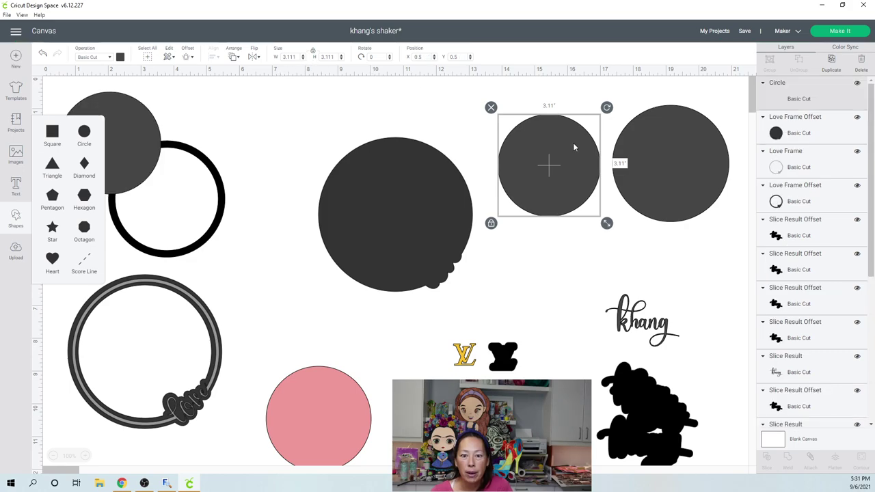
{"action": "key", "text": "ctrl+z"}
{"action": "left_click", "coordinate": [718, 171]}
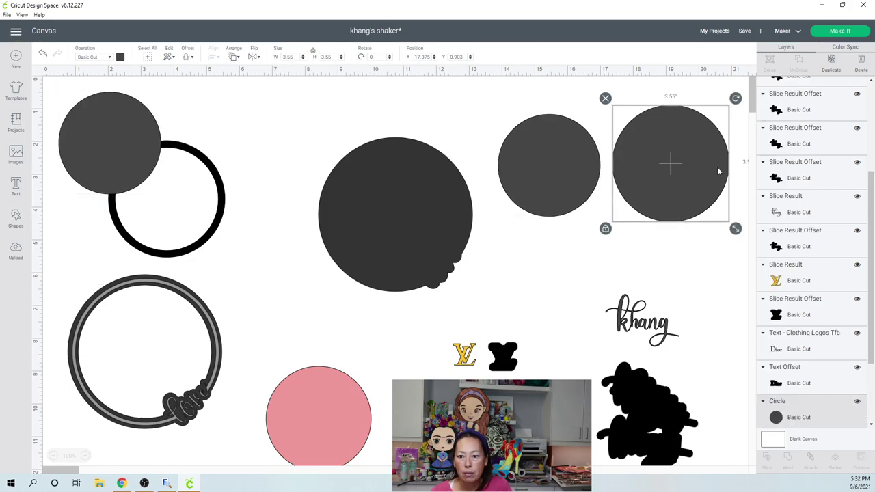
{"action": "left_click", "coordinate": [115, 148]}
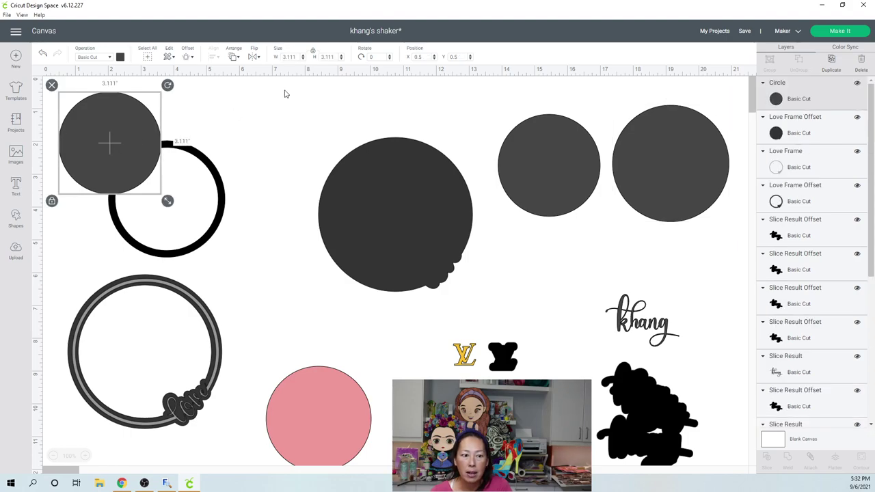
{"action": "double_click", "coordinate": [291, 57]}
{"action": "type", "text": "3"}
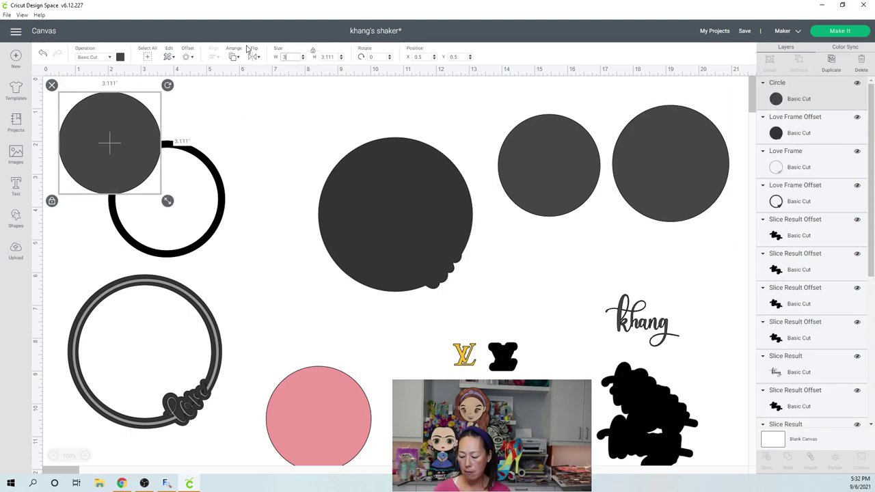
{"action": "type", "text": ".55"}
{"action": "key", "text": "Tab"}
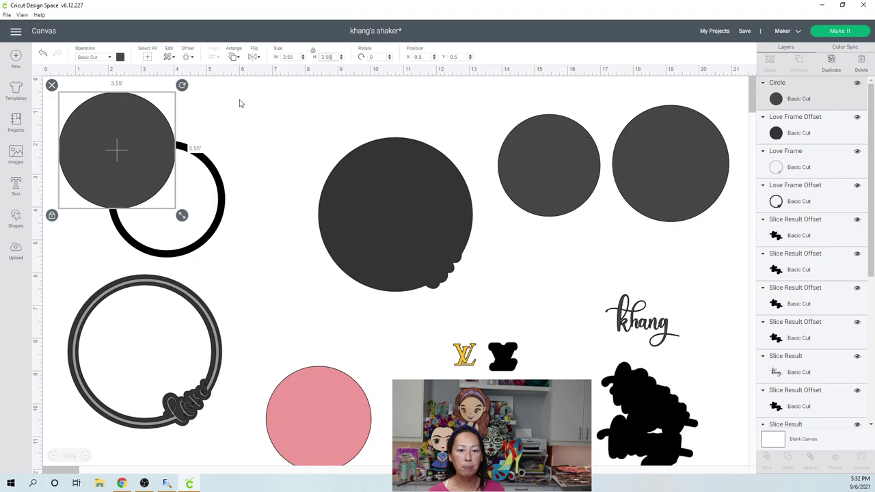
Step: Stack the smaller circle onto the 3.55 in circle and select the pair
{"action": "left_click_drag", "start_coordinate": [133, 143], "coordinate": [338, 145]}
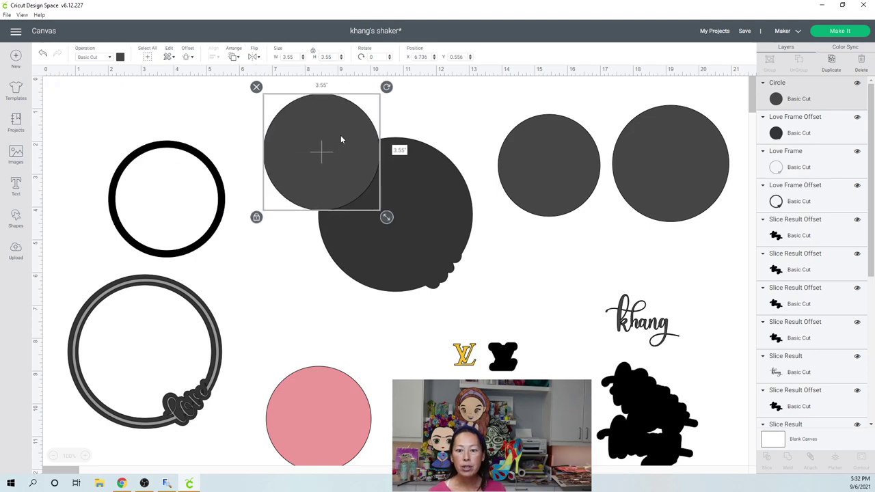
{"action": "left_click_drag", "start_coordinate": [571, 165], "coordinate": [679, 159]}
{"action": "left_click_drag", "start_coordinate": [704, 260], "coordinate": [605, 117]}
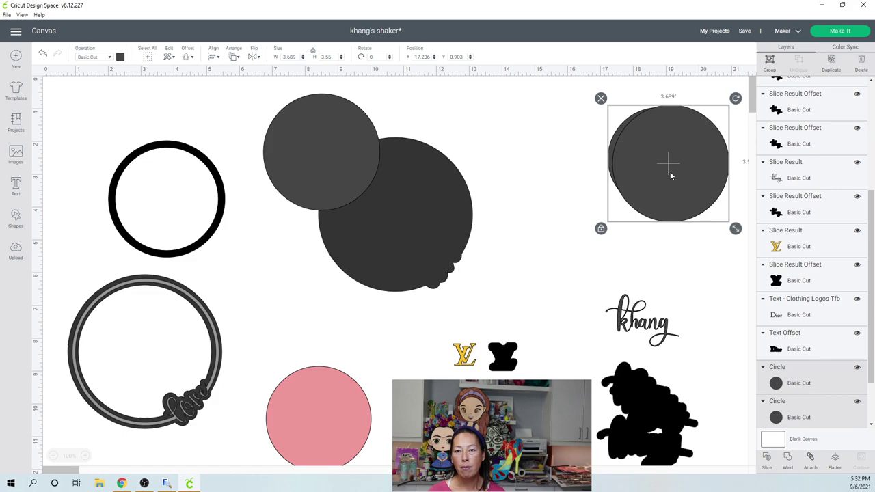
Step: Duplicate the circle pair, centre-align the copies and slice them into a ring
{"action": "key", "text": "ctrl+d"}
{"action": "left_click_drag", "start_coordinate": [670, 171], "coordinate": [525, 152]}
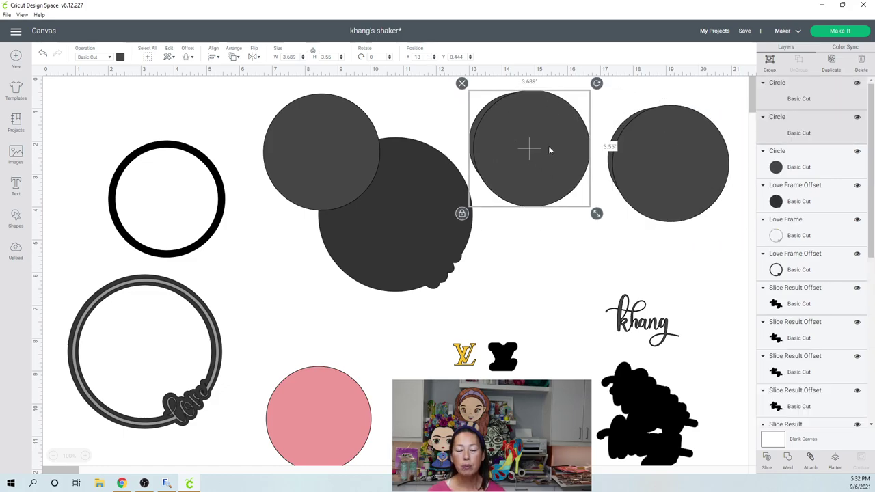
{"action": "left_click", "coordinate": [214, 59]}
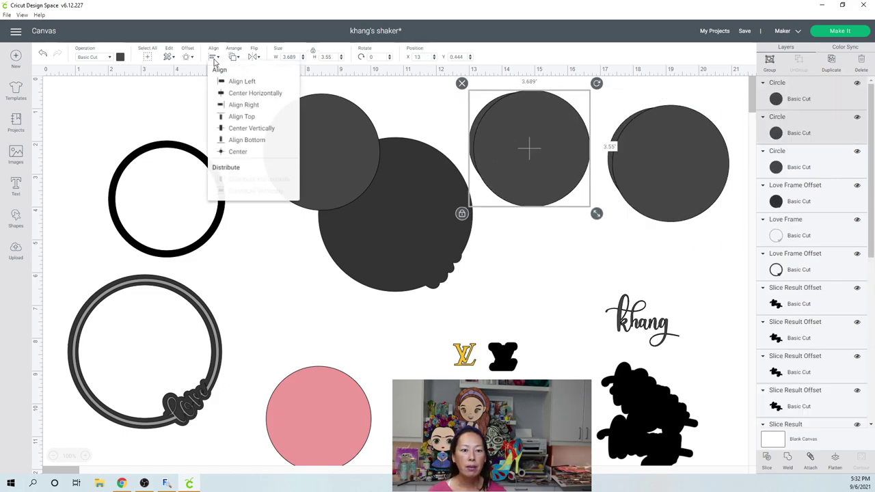
{"action": "left_click", "coordinate": [232, 155]}
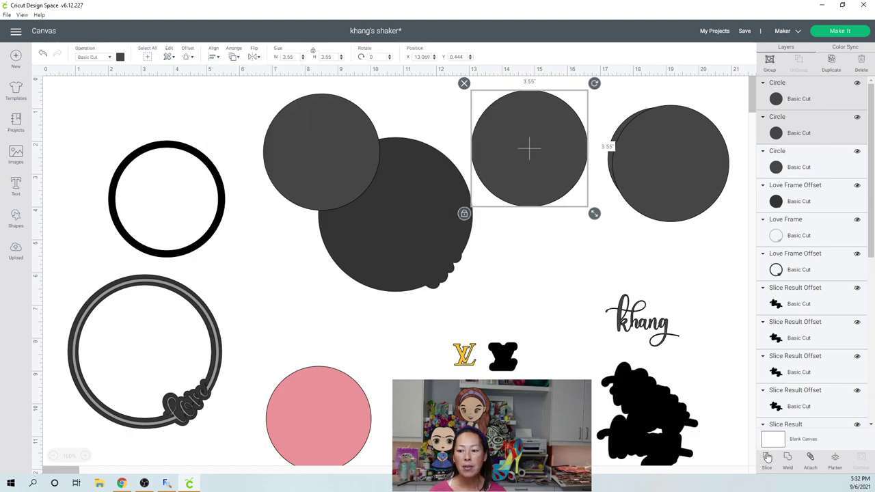
{"action": "left_click", "coordinate": [146, 217]}
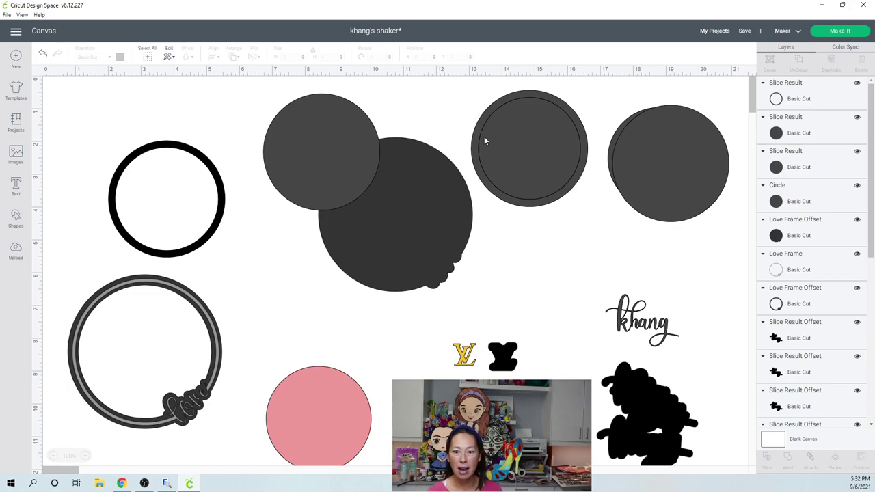
Step: Try the sliced ring against the black frame, then delete all the slice pieces
{"action": "left_click_drag", "start_coordinate": [532, 146], "coordinate": [578, 207]}
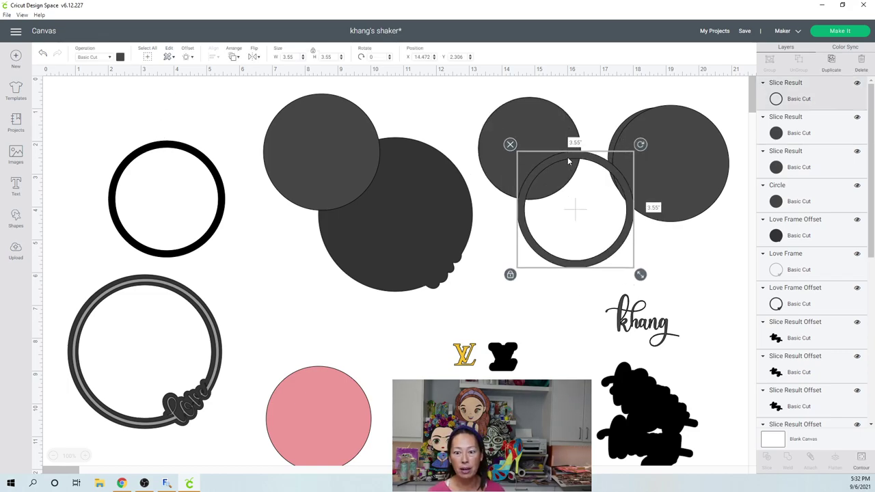
{"action": "left_click_drag", "start_coordinate": [592, 161], "coordinate": [540, 121]}
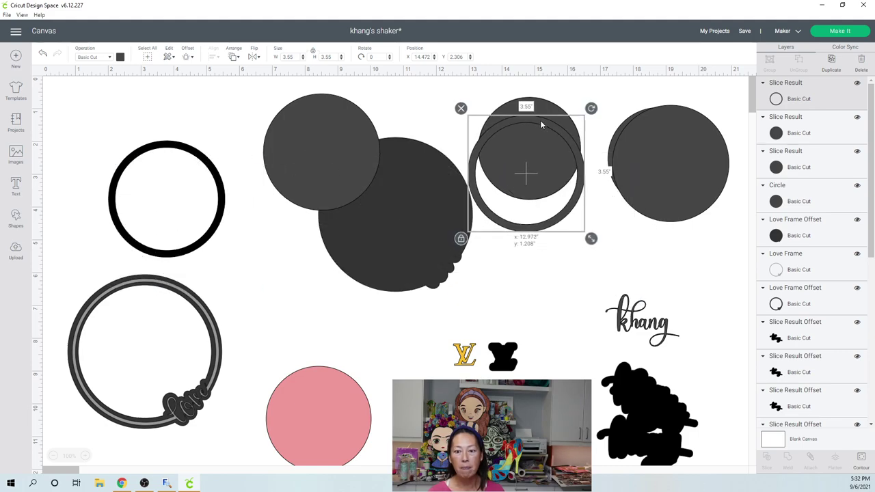
{"action": "left_click", "coordinate": [547, 271]}
{"action": "left_click_drag", "start_coordinate": [548, 268], "coordinate": [535, 139]}
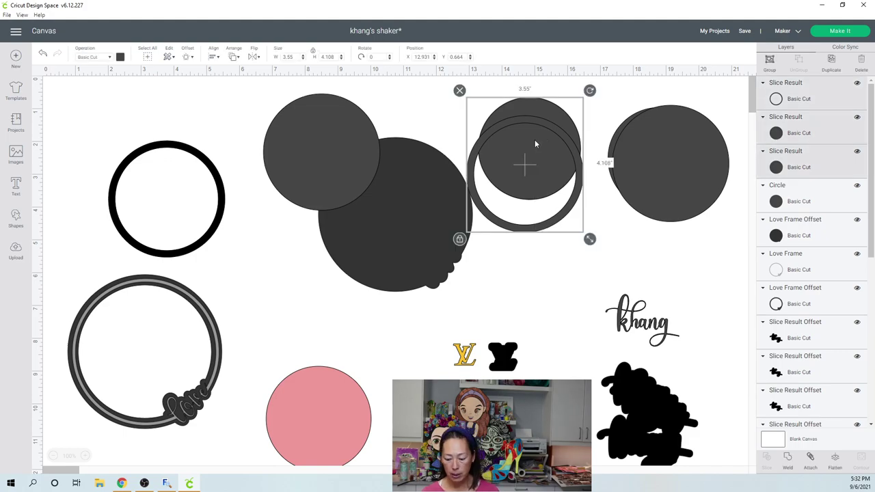
{"action": "key", "text": "Delete"}
Step: Delete the extra grey circle and move the pink circle up beside the grey ring
{"action": "left_click", "coordinate": [343, 145]}
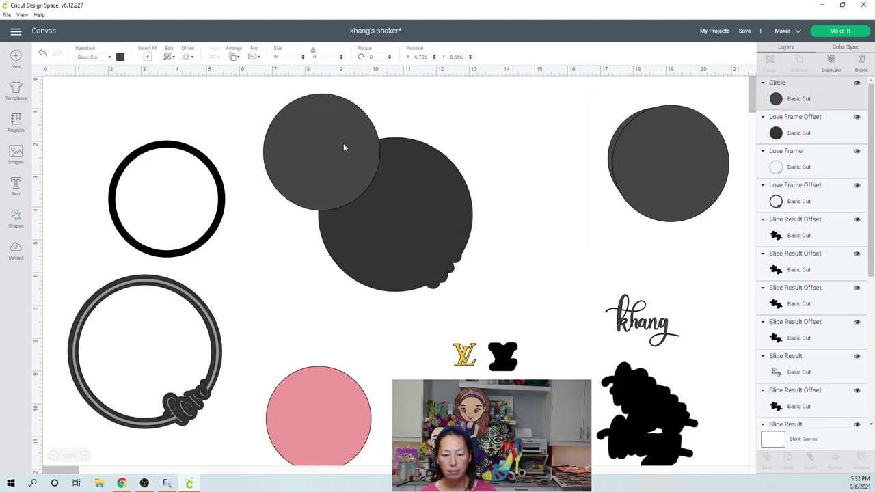
{"action": "key", "text": "Delete"}
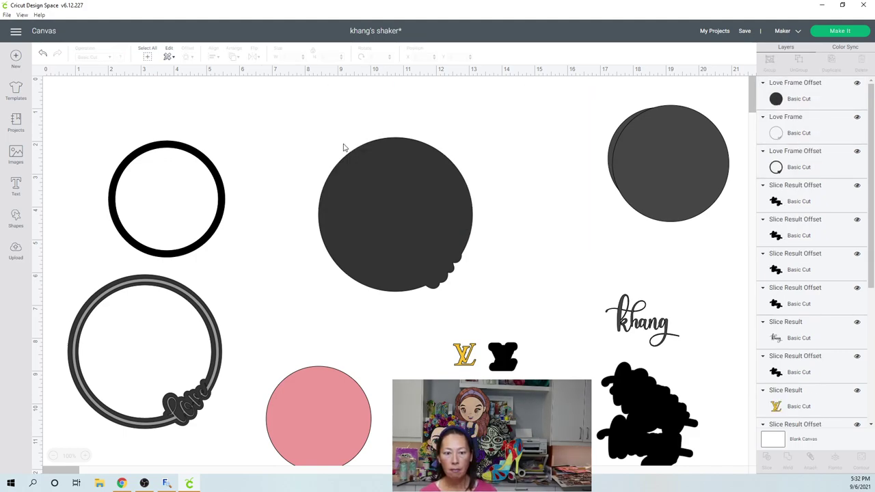
{"action": "left_click", "coordinate": [311, 436]}
{"action": "left_click_drag", "start_coordinate": [311, 436], "coordinate": [276, 316]}
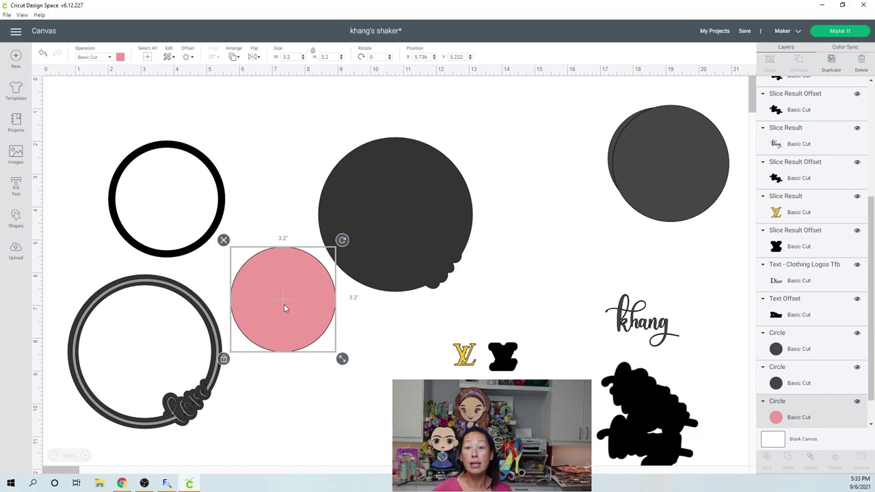
Step: Place the 3.2 × 3.2 in pink circle beside the black ring, near the khang text
{"action": "left_click_drag", "start_coordinate": [285, 306], "coordinate": [236, 140]}
{"action": "left_click", "coordinate": [151, 154]}
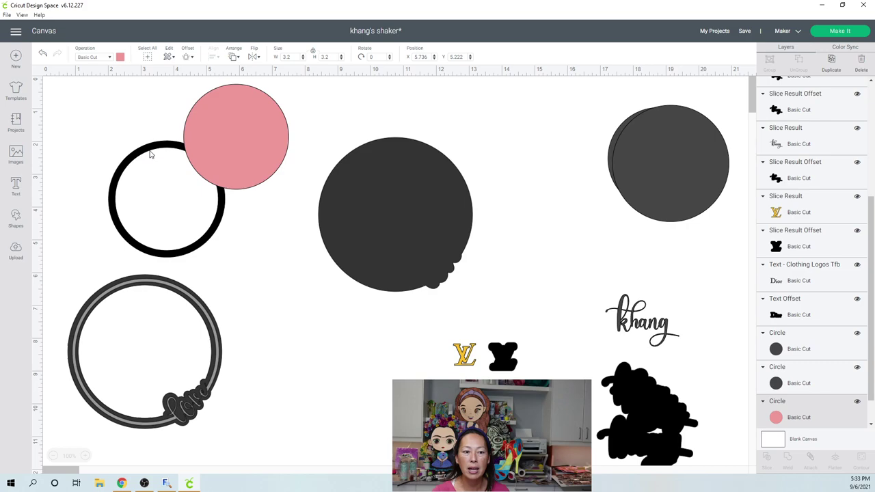
{"action": "left_click_drag", "start_coordinate": [123, 147], "coordinate": [90, 132]}
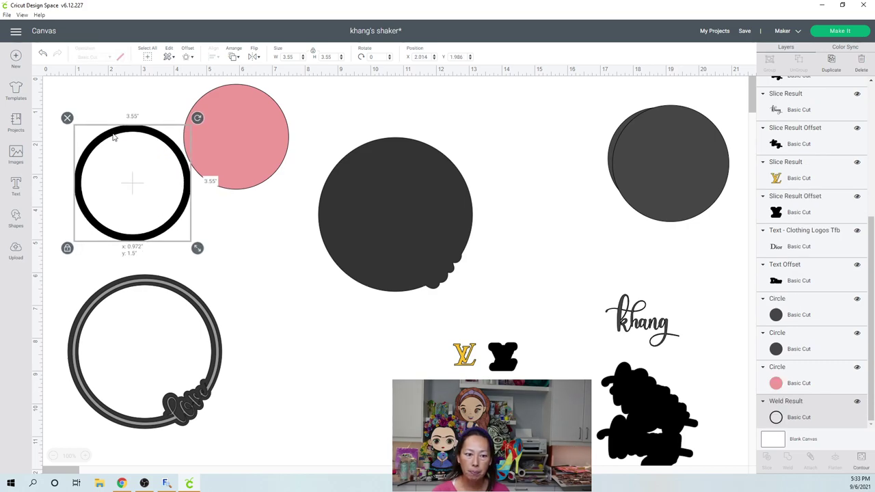
{"action": "left_click_drag", "start_coordinate": [212, 152], "coordinate": [211, 188]}
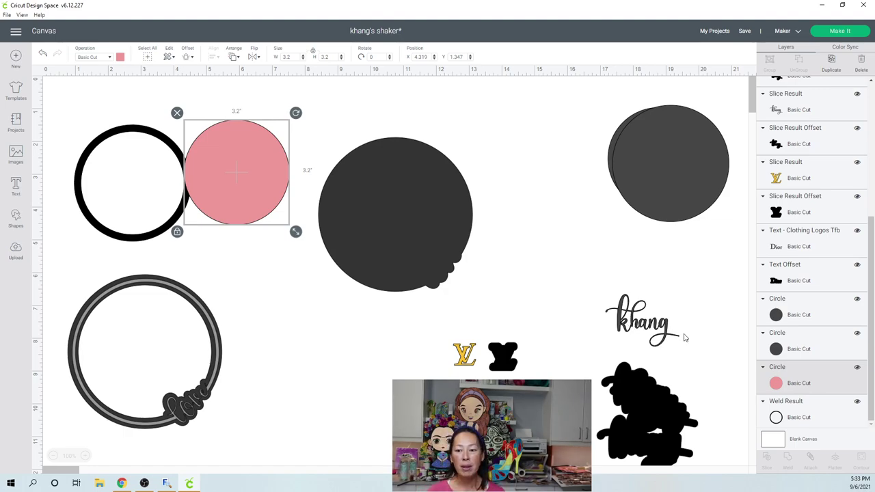
{"action": "left_click", "coordinate": [634, 328]}
{"action": "left_click", "coordinate": [235, 163]}
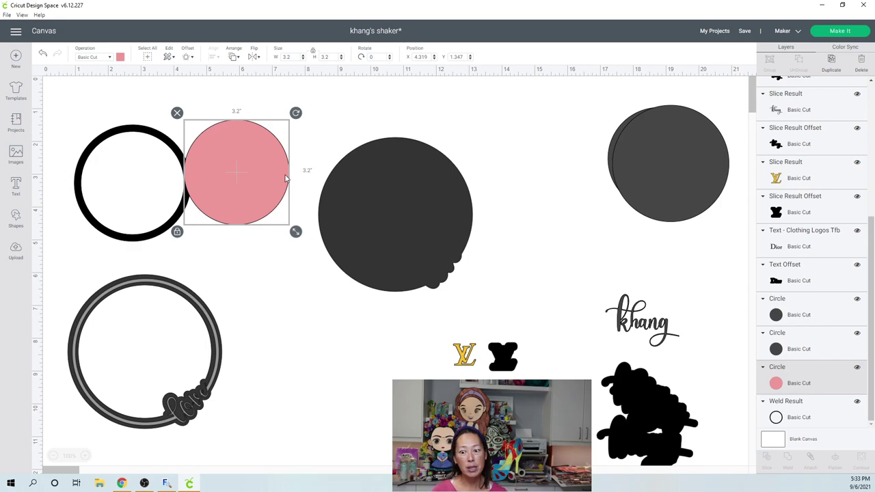
Step: Move the khang text up-left and set its new black offset backing just to its right
{"action": "left_click", "coordinate": [636, 328]}
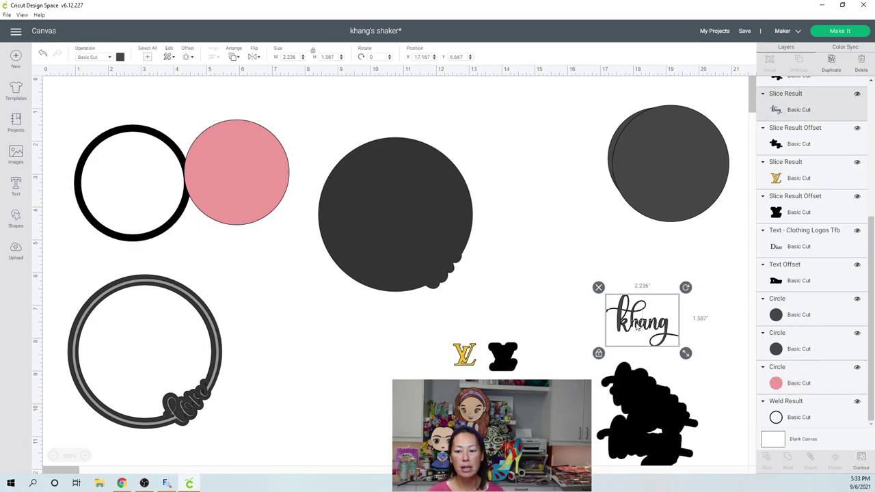
{"action": "left_click_drag", "start_coordinate": [637, 326], "coordinate": [585, 285]}
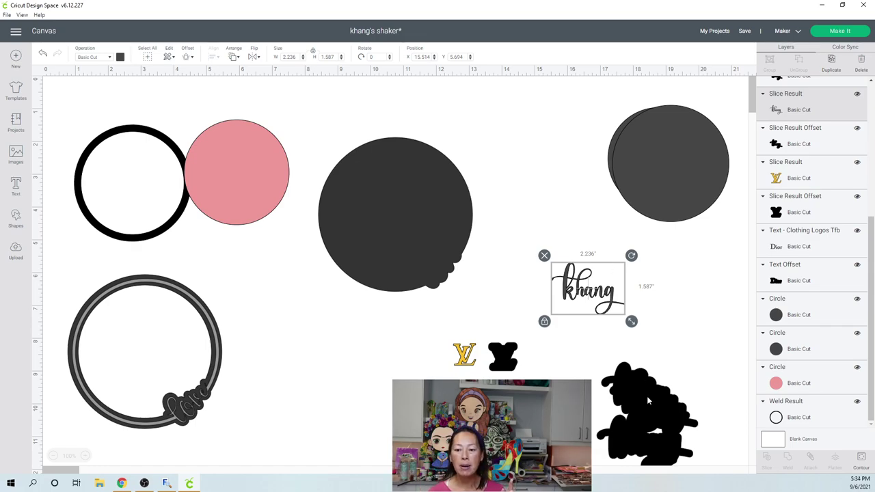
{"action": "left_click_drag", "start_coordinate": [566, 276], "coordinate": [640, 307]}
{"action": "left_click_drag", "start_coordinate": [687, 320], "coordinate": [696, 289]}
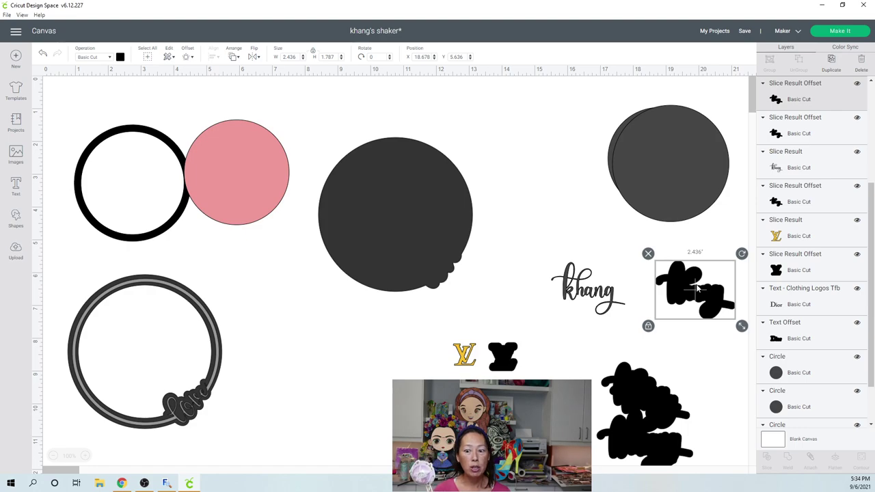
{"action": "left_click", "coordinate": [606, 301]}
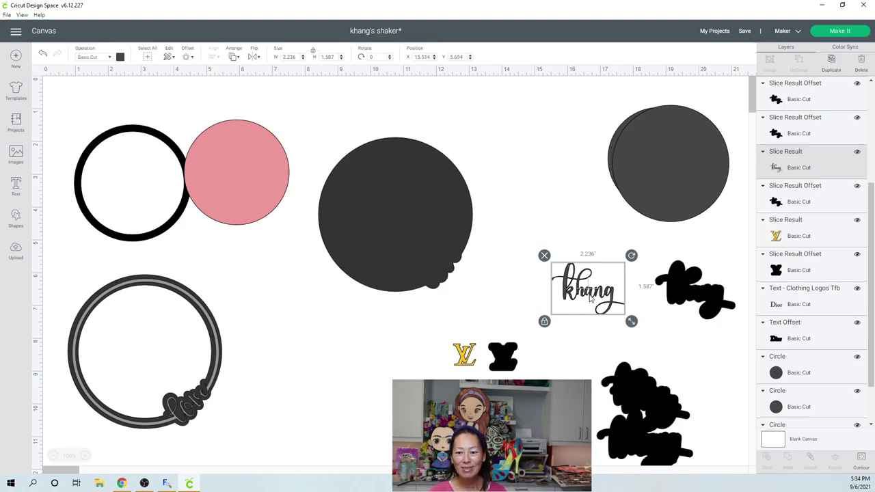
{"action": "left_click_drag", "start_coordinate": [591, 299], "coordinate": [573, 268]}
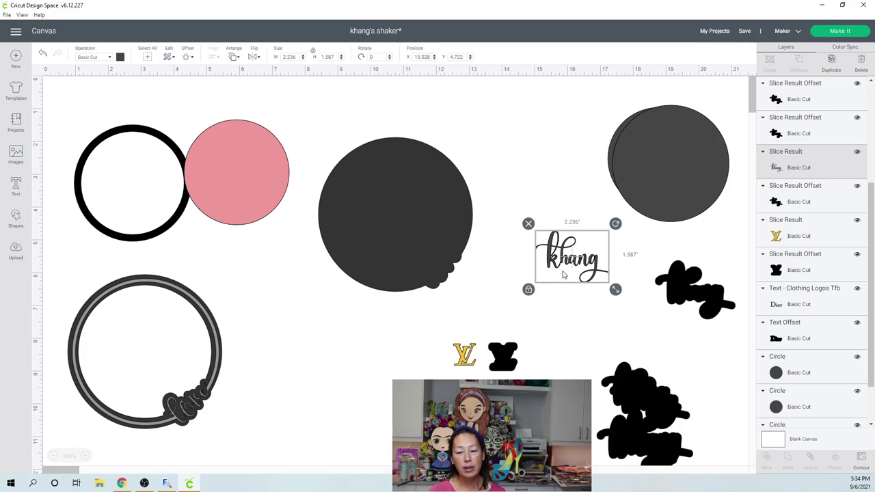
Step: Add 'khang' text in Floristya Script, enlarge it to about 4.84 in wide and centre it
{"action": "left_click", "coordinate": [16, 185]}
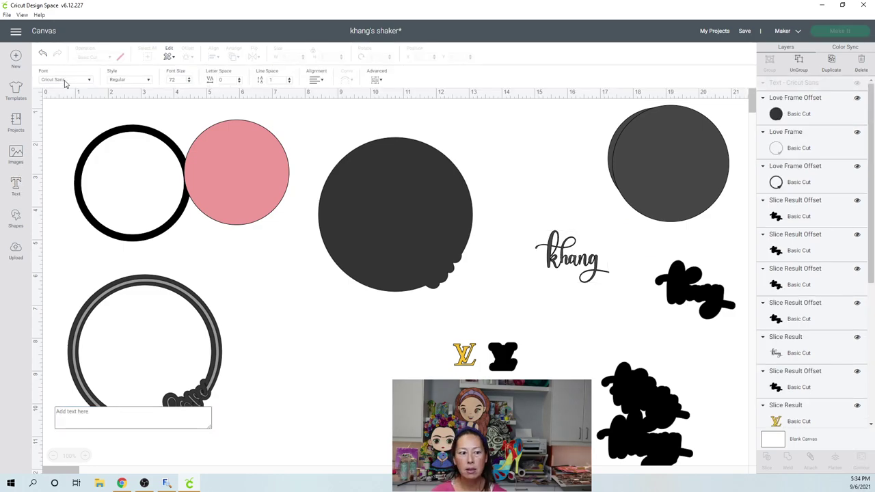
{"action": "left_click", "coordinate": [65, 80]}
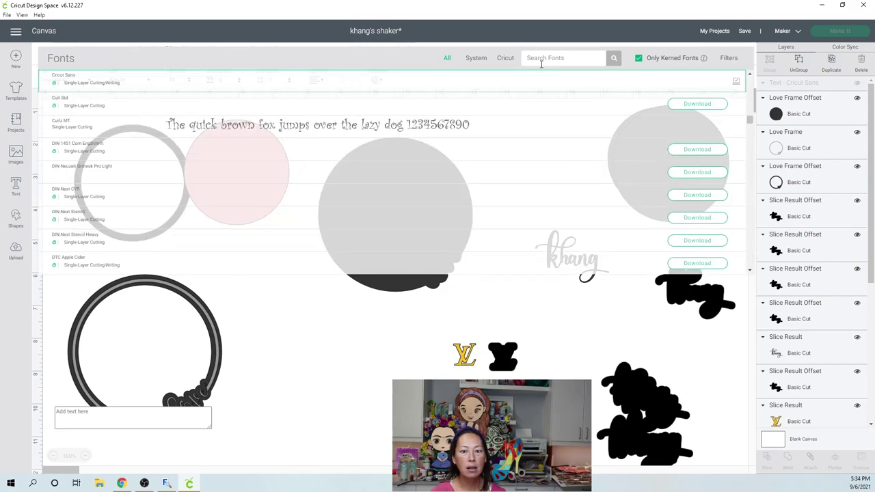
{"action": "type", "text": "flori"}
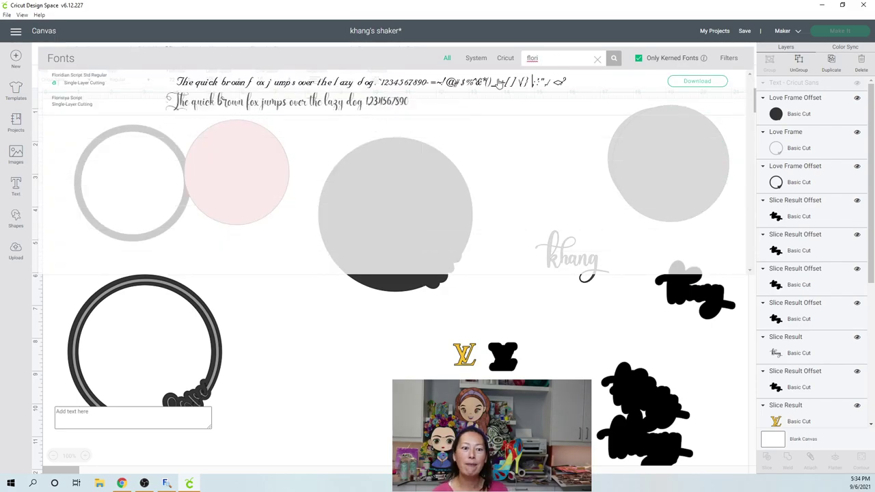
{"action": "left_click", "coordinate": [409, 108]}
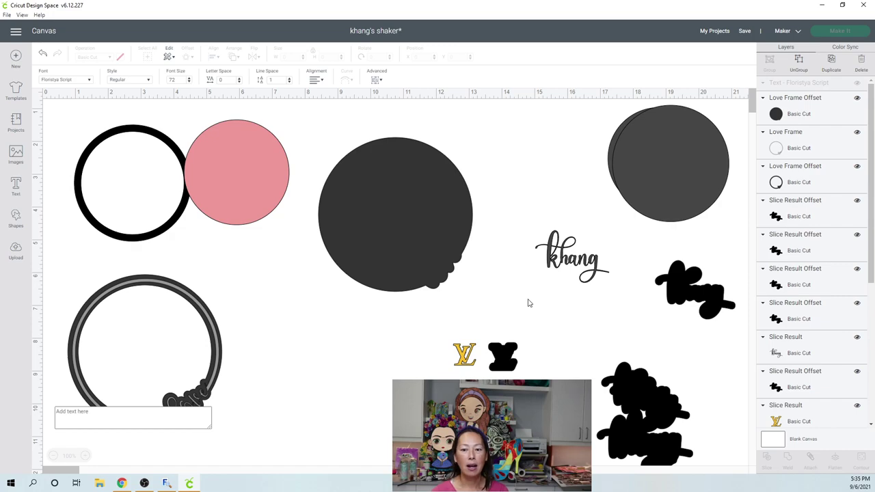
{"action": "left_click", "coordinate": [156, 413]}
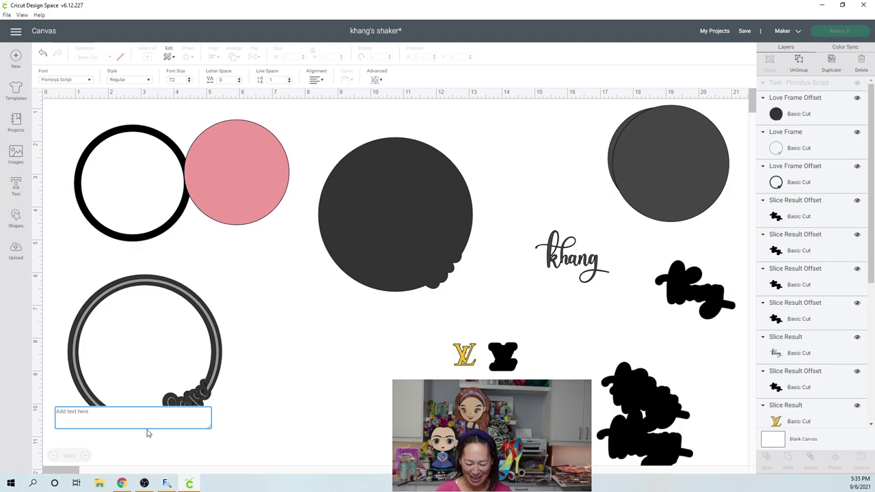
{"action": "type", "text": "khang"}
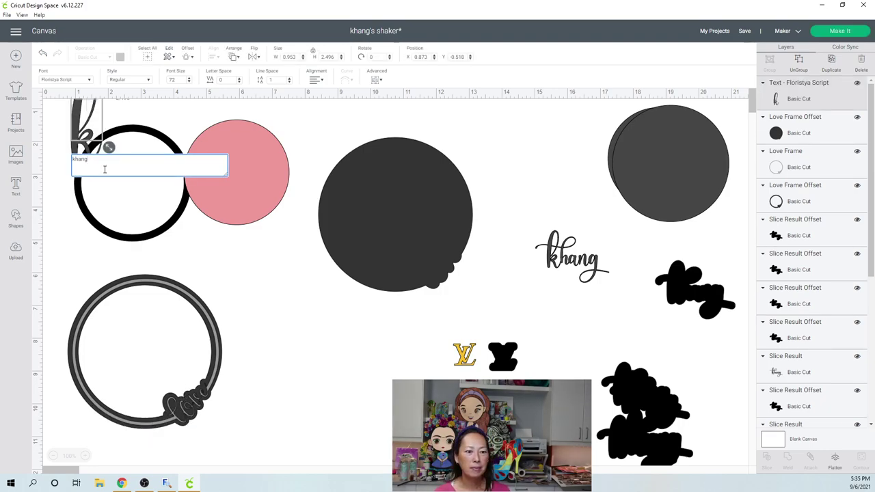
{"action": "left_click_drag", "start_coordinate": [109, 147], "coordinate": [236, 219]}
{"action": "left_click_drag", "start_coordinate": [92, 162], "coordinate": [263, 329]}
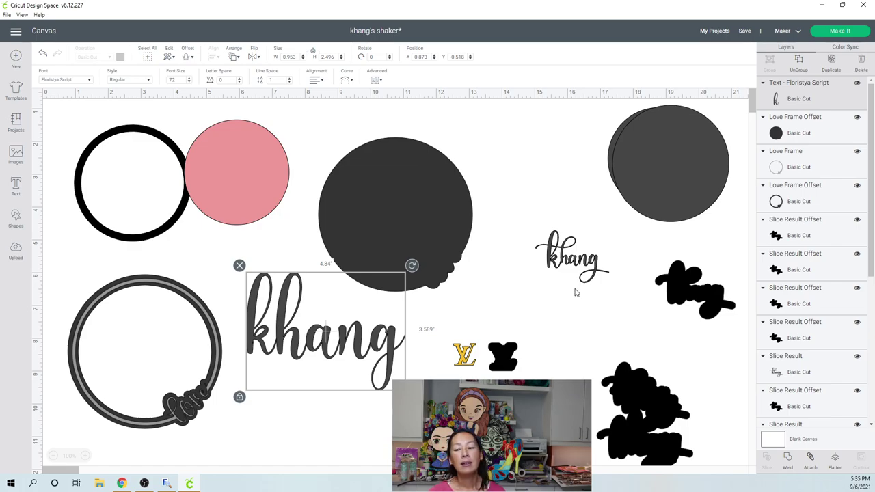
Step: In MainType, pick Floristya Script's swash g glyph 0xE42B, then return to Cricut Design Space
{"action": "left_click", "coordinate": [165, 483]}
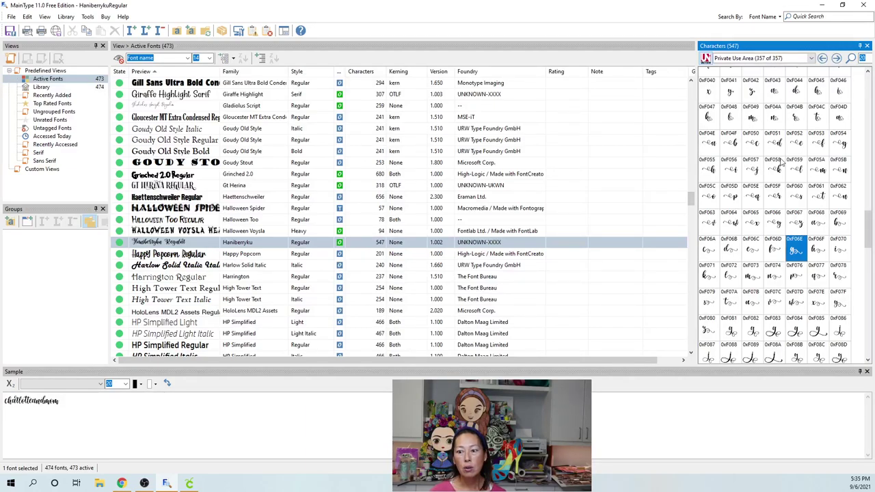
{"action": "left_click", "coordinate": [793, 254]}
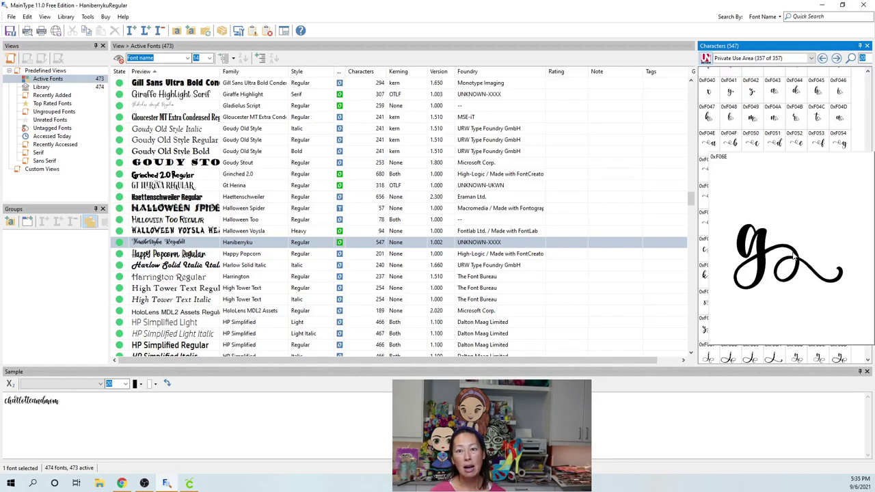
{"action": "left_click", "coordinate": [793, 255]}
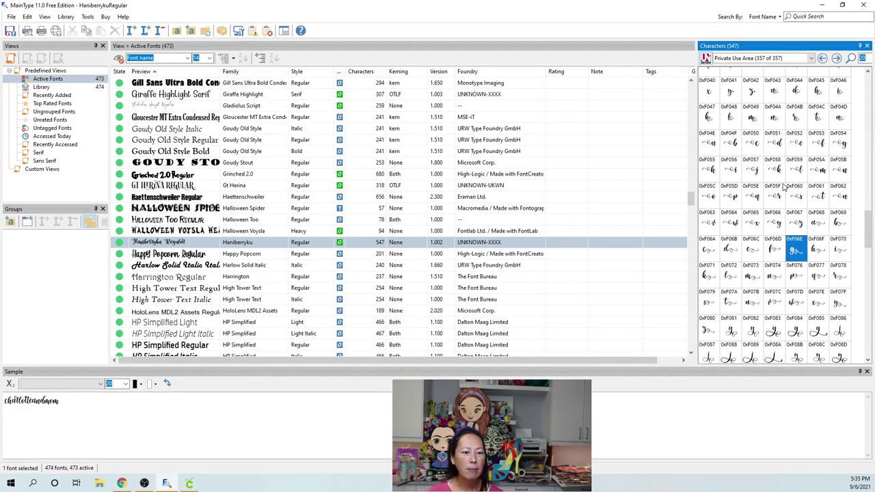
{"action": "scroll", "coordinate": [198, 181], "scroll_direction": "up", "scroll_amount": 12}
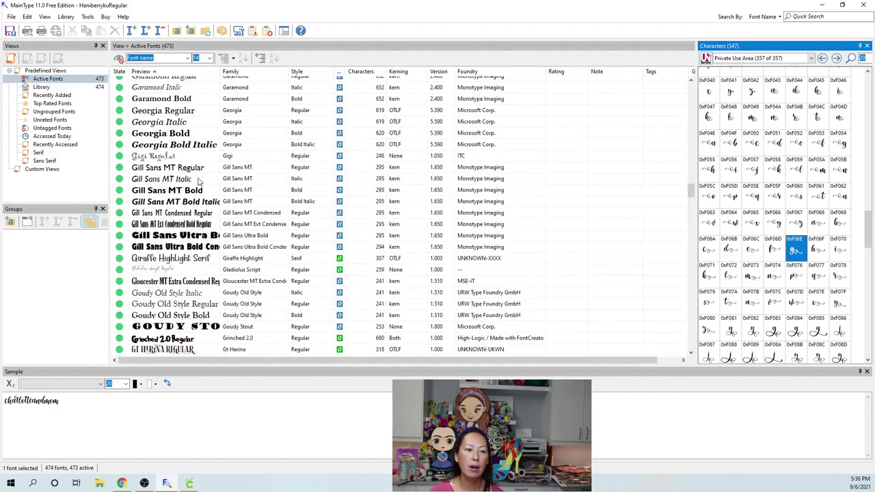
{"action": "scroll", "coordinate": [199, 181], "scroll_direction": "up", "scroll_amount": 1}
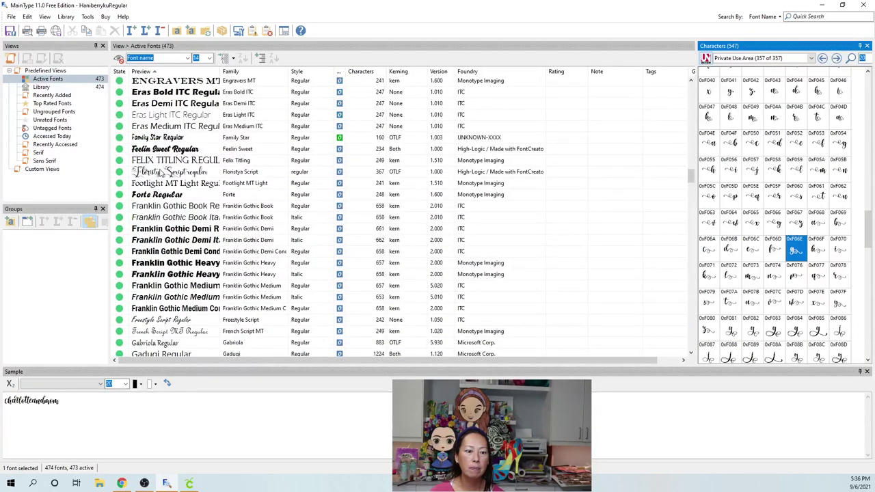
{"action": "left_click", "coordinate": [158, 172]}
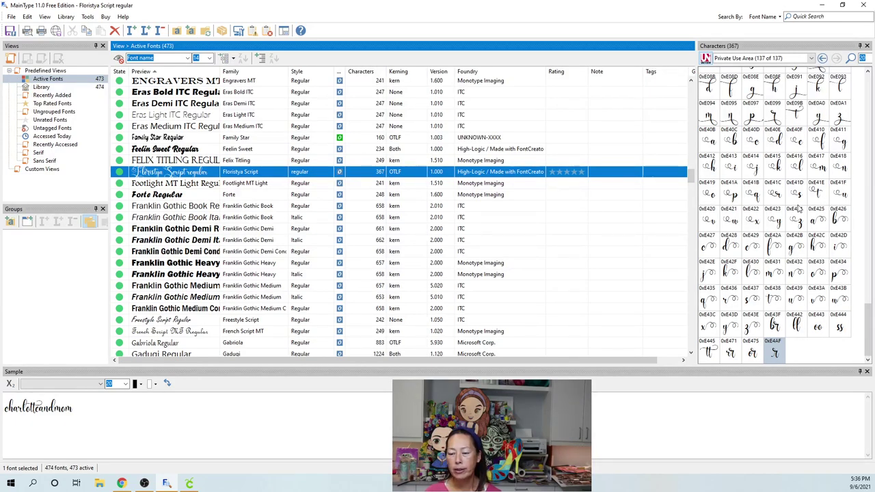
{"action": "left_click", "coordinate": [796, 247]}
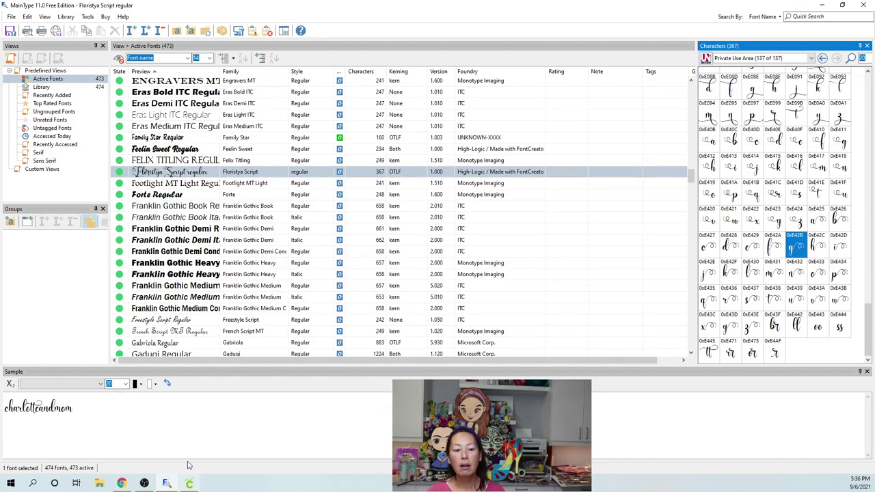
{"action": "left_click", "coordinate": [189, 483]}
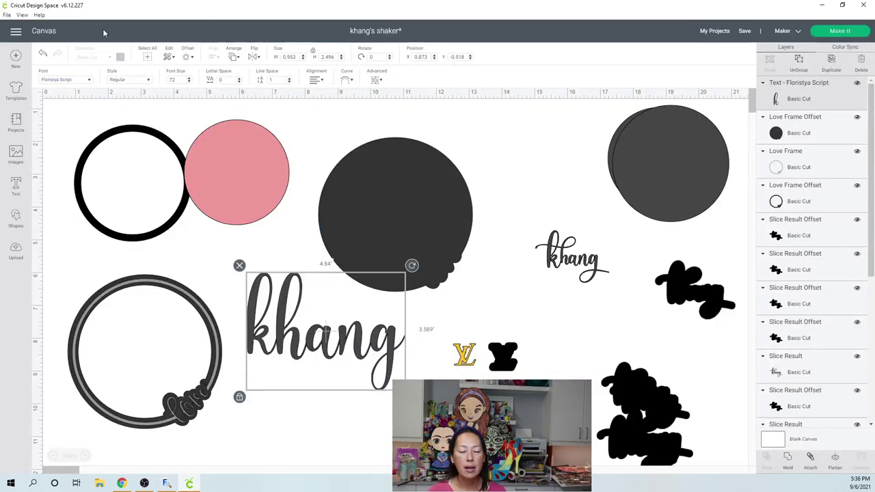
Step: Paste the swash g glyph into a new text box and place it beside khang
{"action": "left_click", "coordinate": [16, 185]}
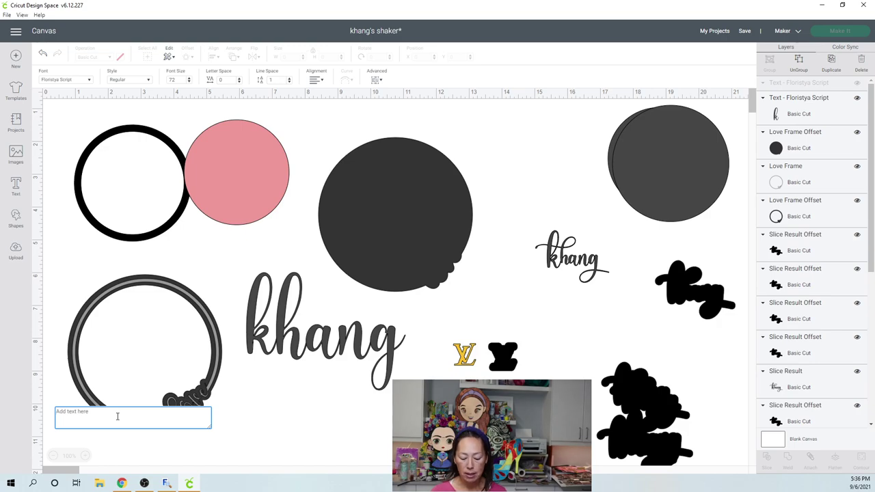
{"action": "type", "text": "c"}
{"action": "key", "text": "ctrl+v"}
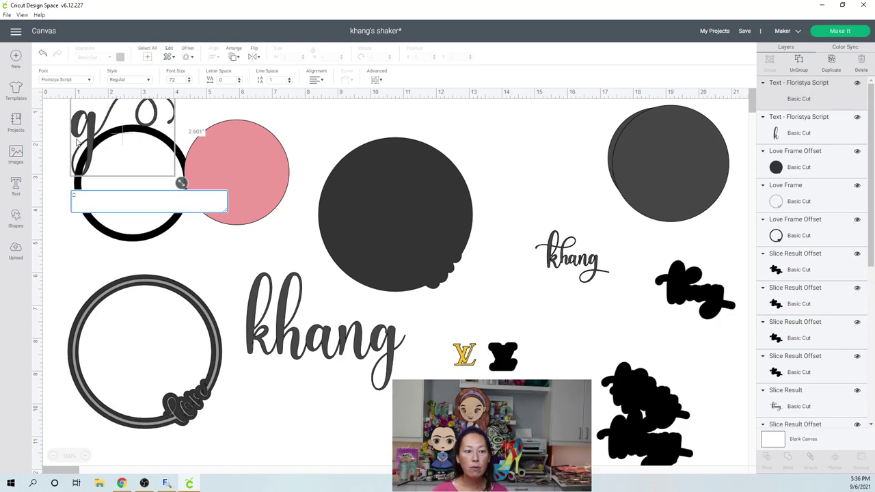
{"action": "left_click_drag", "start_coordinate": [93, 132], "coordinate": [499, 339]}
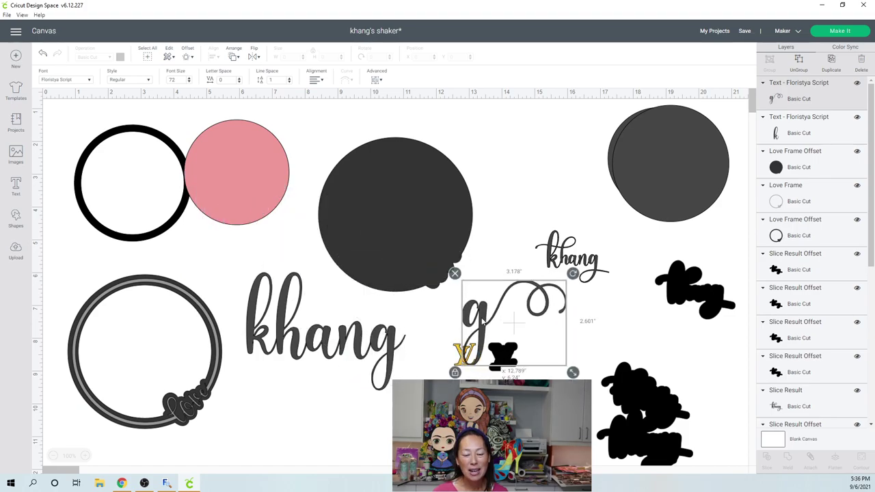
Step: Ungroup the large khang into separate letters and select its plain g
{"action": "left_click", "coordinate": [347, 351]}
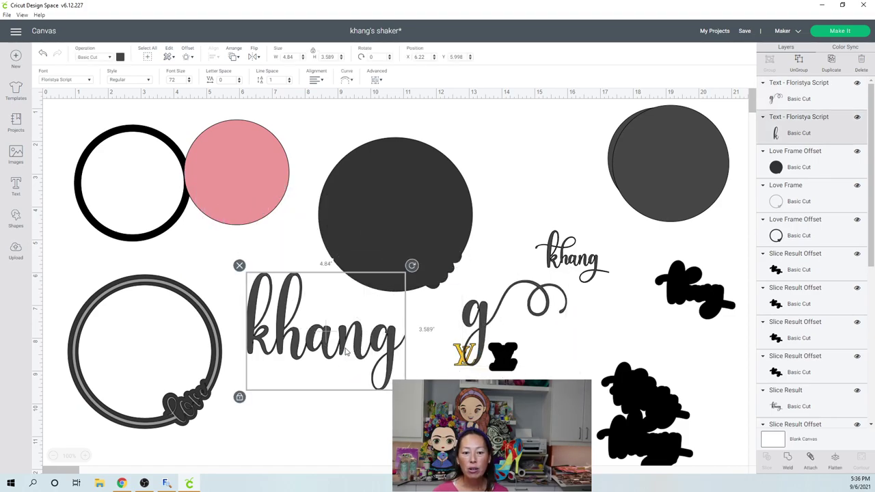
{"action": "left_click", "coordinate": [798, 61]}
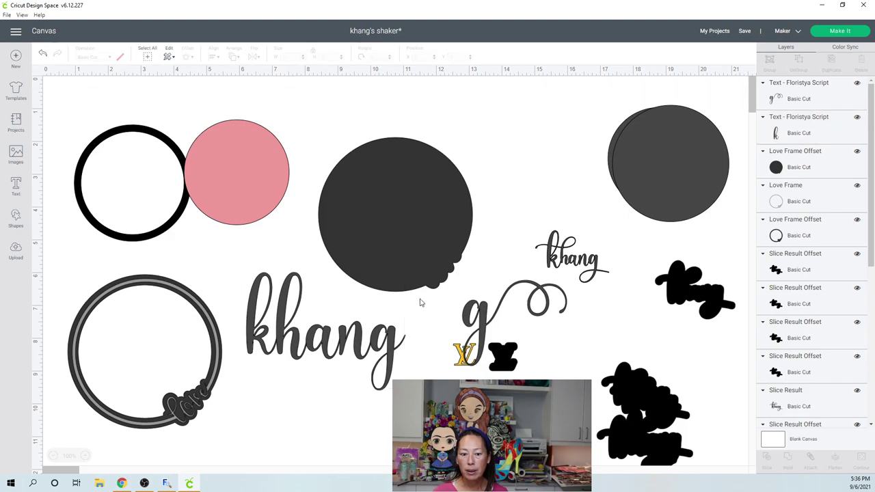
{"action": "left_click", "coordinate": [387, 345]}
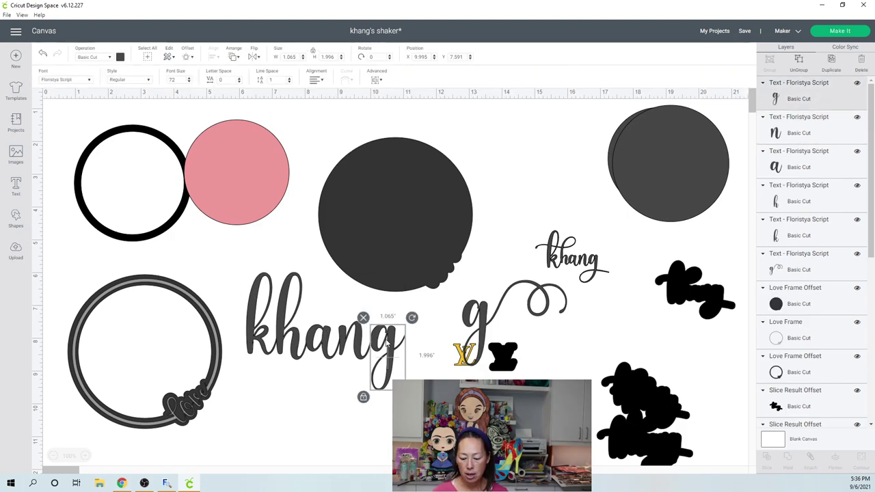
Step: Swap the plain g for the swash g and weld all khang letters into one shape
{"action": "key", "text": "Delete"}
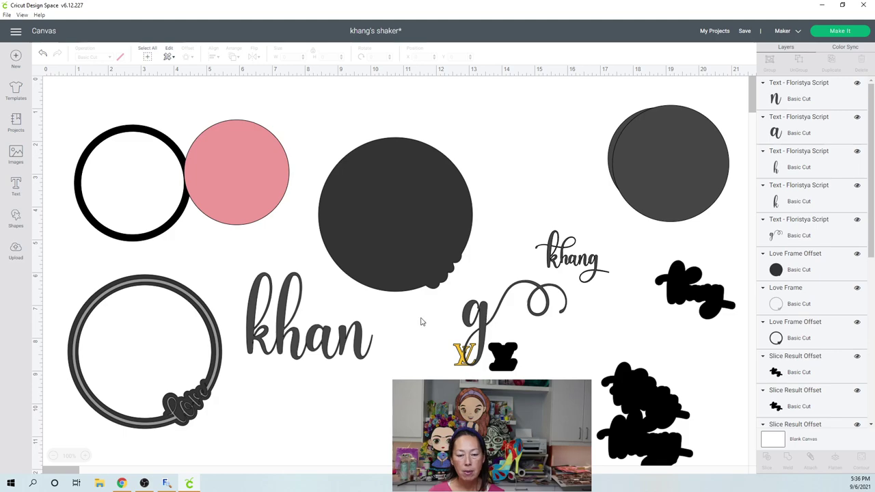
{"action": "left_click_drag", "start_coordinate": [483, 319], "coordinate": [392, 343]}
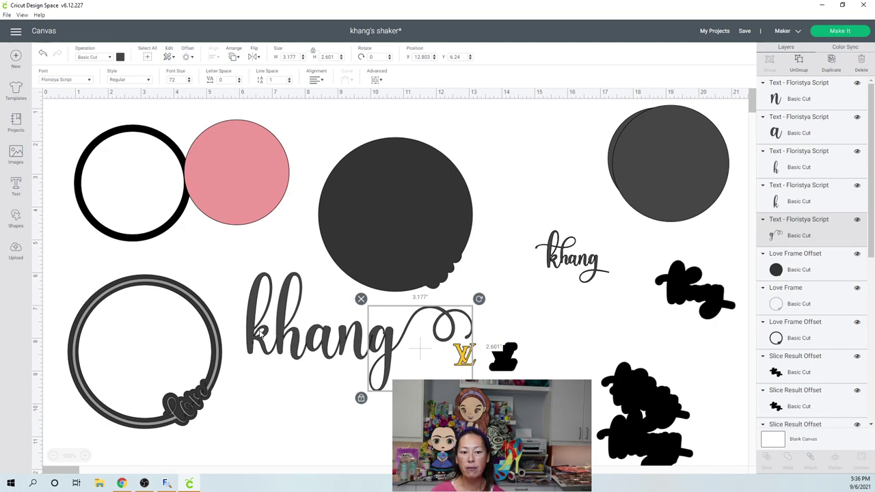
{"action": "left_click", "coordinate": [279, 381]}
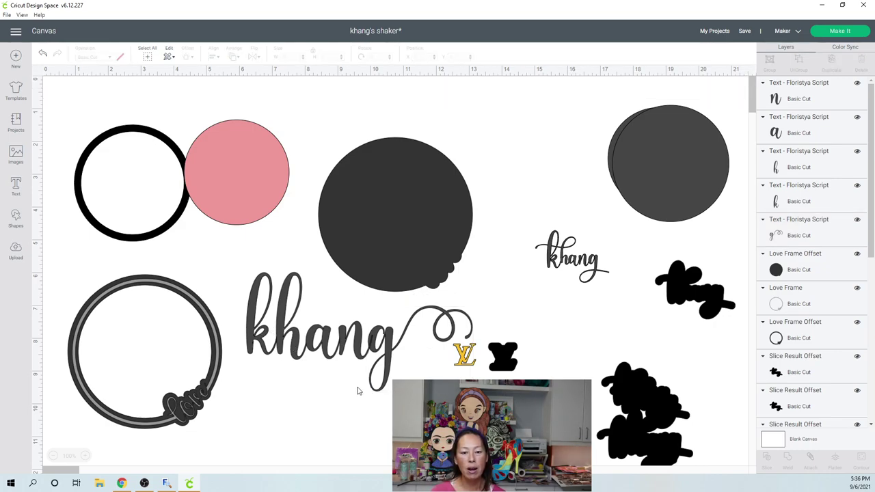
{"action": "left_click_drag", "start_coordinate": [375, 393], "coordinate": [264, 331]}
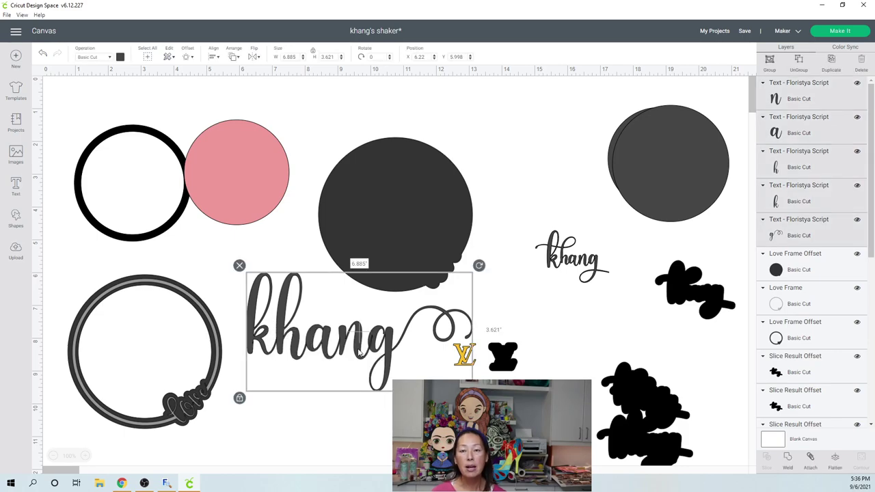
{"action": "left_click", "coordinate": [420, 329]}
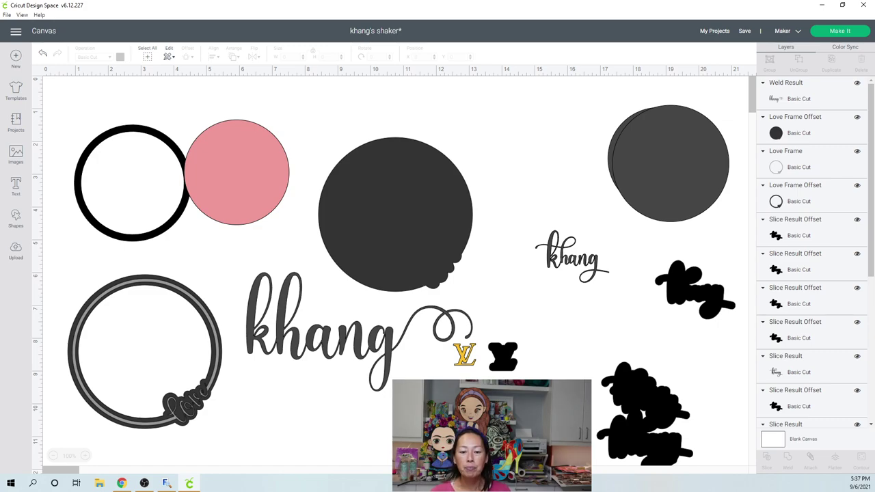
Step: Shrink the welded khang to 2.395 × 1.259 in and enter a 0.1 in offset distance for it
{"action": "left_click", "coordinate": [354, 349]}
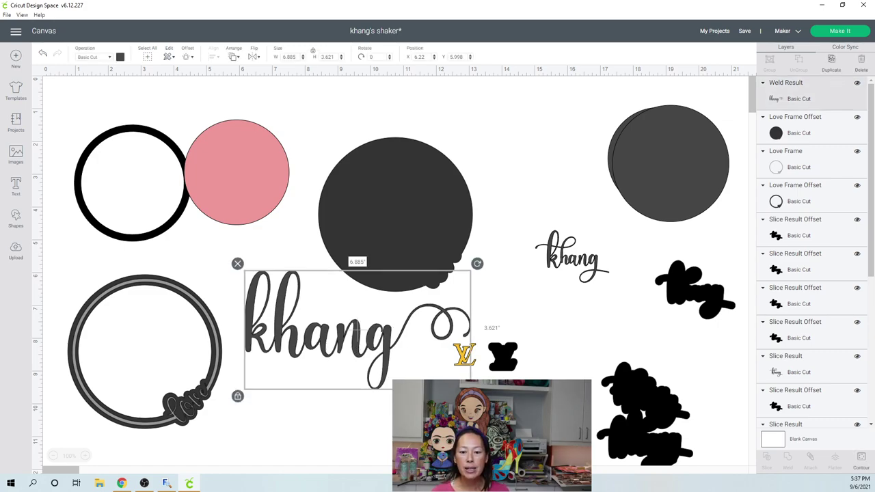
{"action": "left_click_drag", "start_coordinate": [470, 389], "coordinate": [322, 323]}
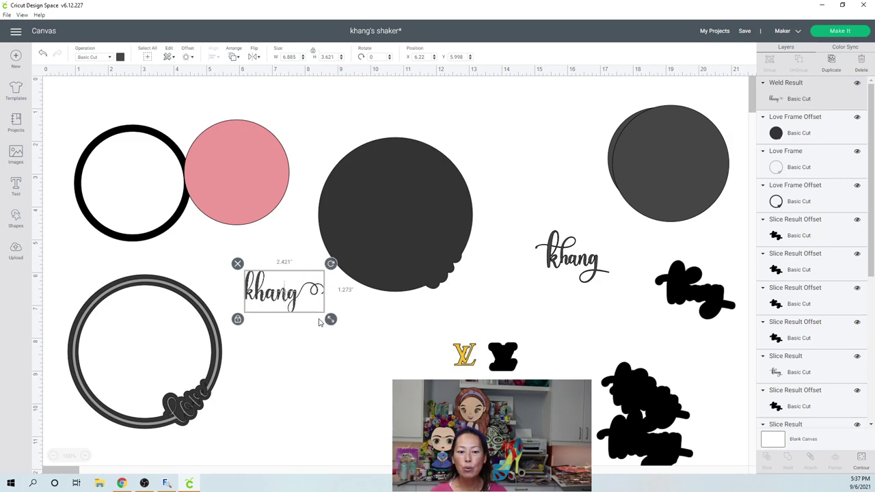
{"action": "left_click_drag", "start_coordinate": [301, 294], "coordinate": [330, 323]}
{"action": "left_click", "coordinate": [273, 253]}
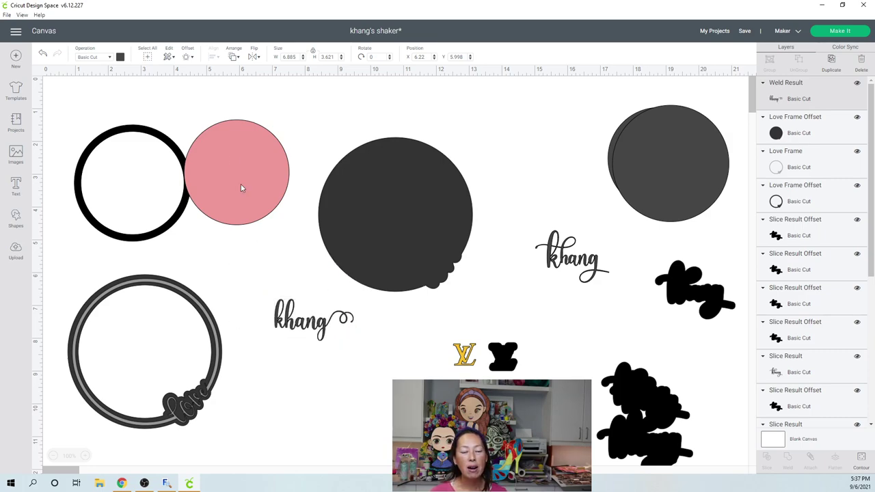
{"action": "key", "text": "ctrl+z"}
{"action": "left_click", "coordinate": [187, 59]}
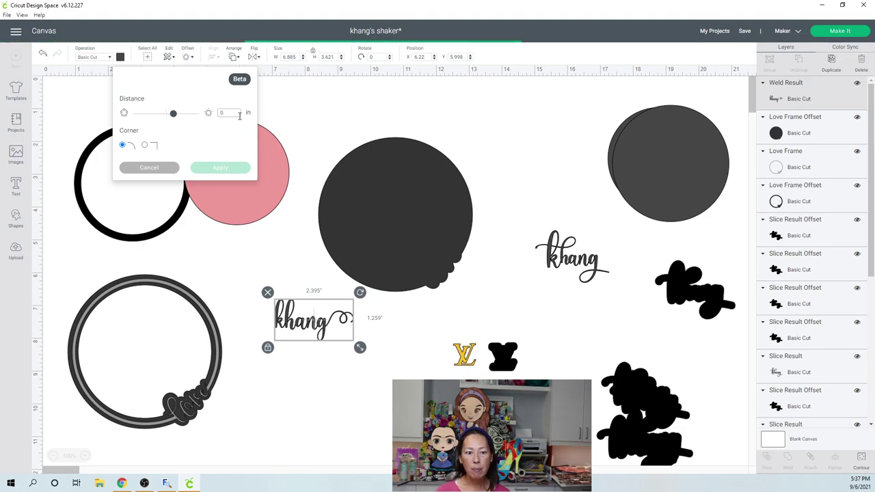
{"action": "type", "text": "0.1"}
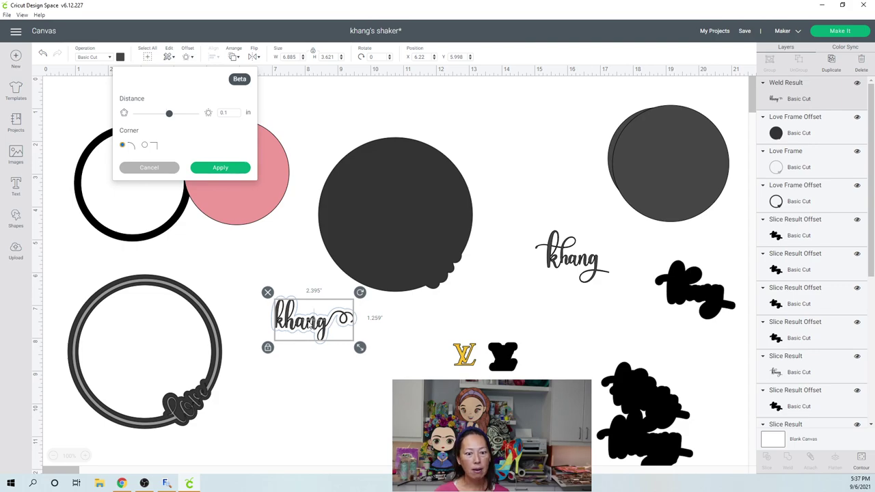
Step: Apply the 0.1 in offset and place the black backing behind khang at the canvas top
{"action": "left_click", "coordinate": [220, 168]}
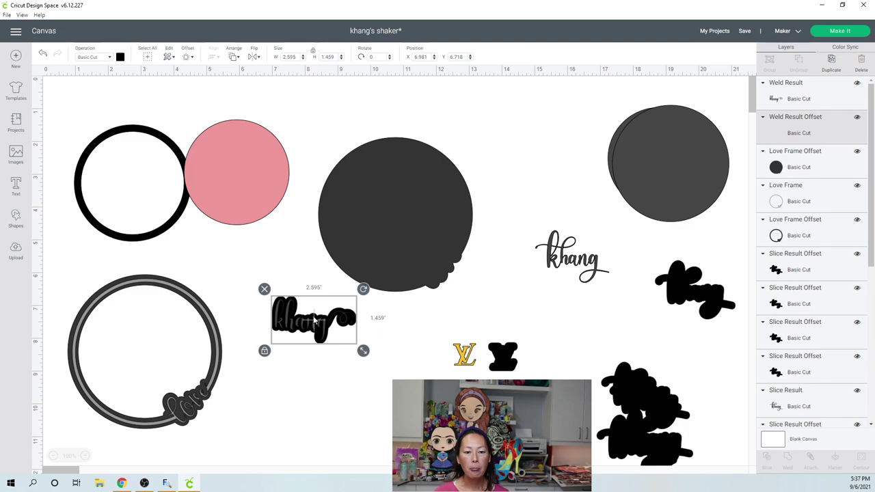
{"action": "left_click_drag", "start_coordinate": [310, 325], "coordinate": [518, 149]}
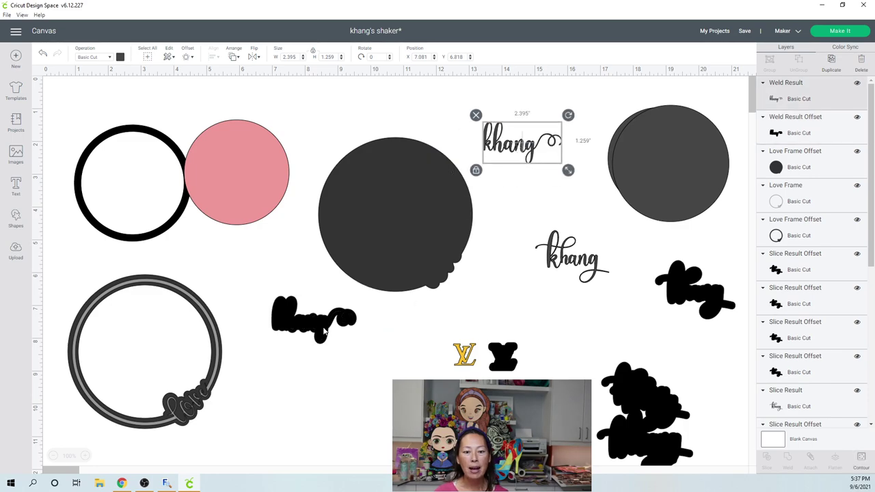
{"action": "left_click_drag", "start_coordinate": [325, 340], "coordinate": [539, 204]}
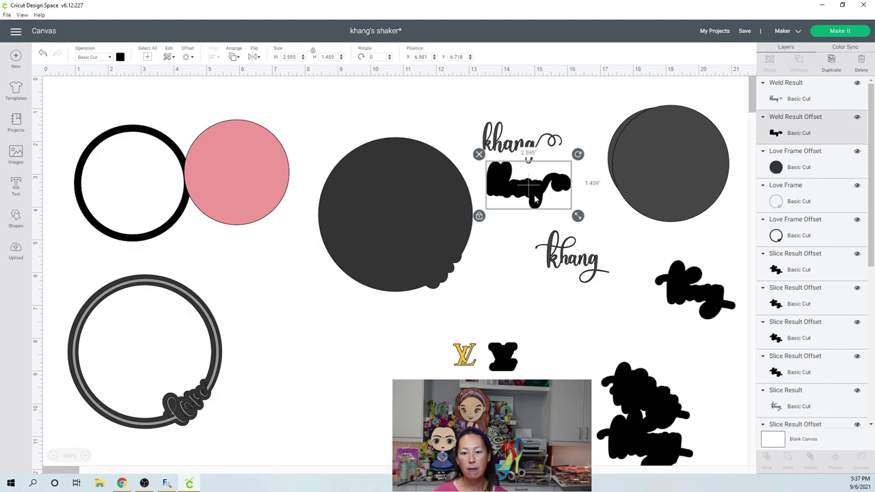
{"action": "left_click_drag", "start_coordinate": [537, 200], "coordinate": [527, 178]}
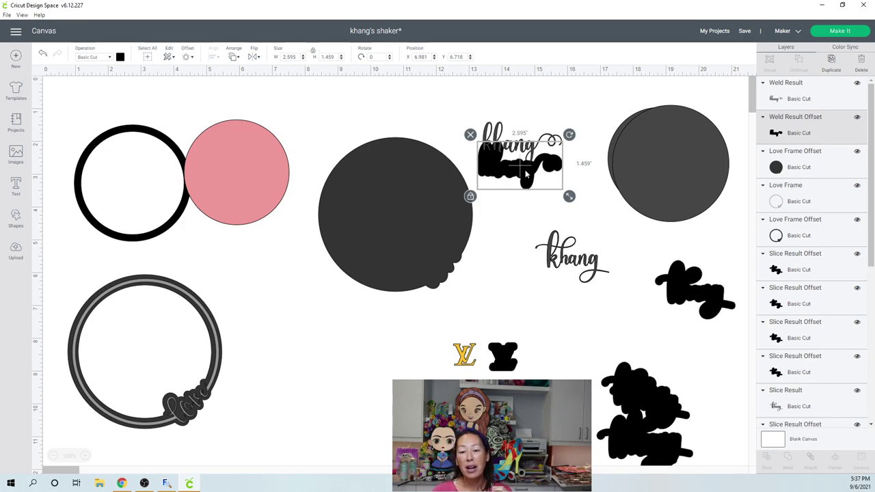
{"action": "left_click_drag", "start_coordinate": [528, 152], "coordinate": [532, 182]}
{"action": "left_click", "coordinate": [532, 181]}
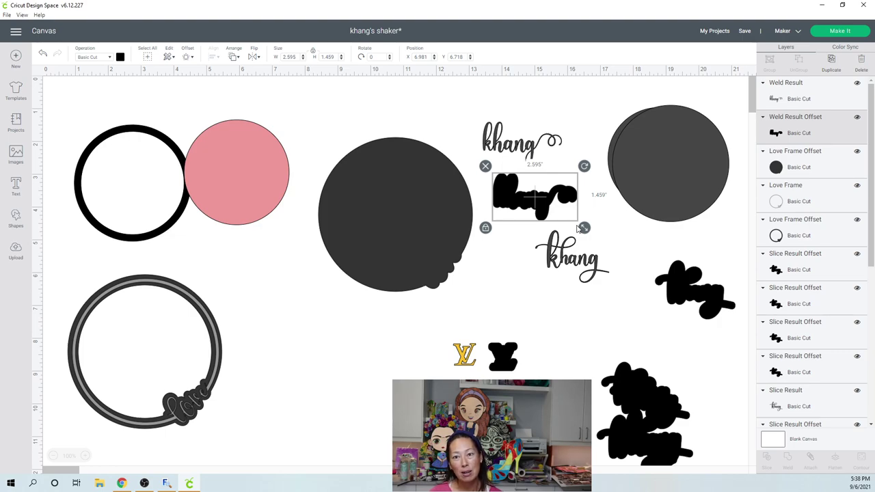
{"action": "left_click_drag", "start_coordinate": [548, 201], "coordinate": [540, 146]}
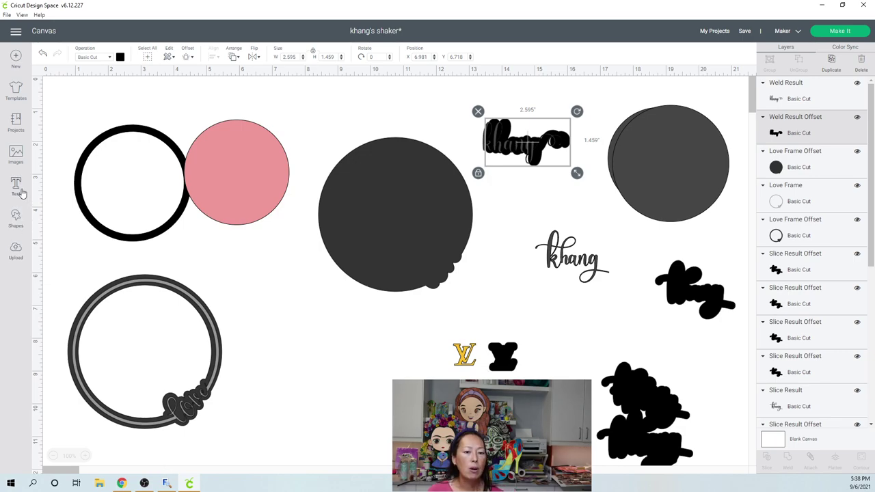
Step: Move the pink 3.2 in circle into the centre of the grey love ring at lower left
{"action": "left_click", "coordinate": [273, 172]}
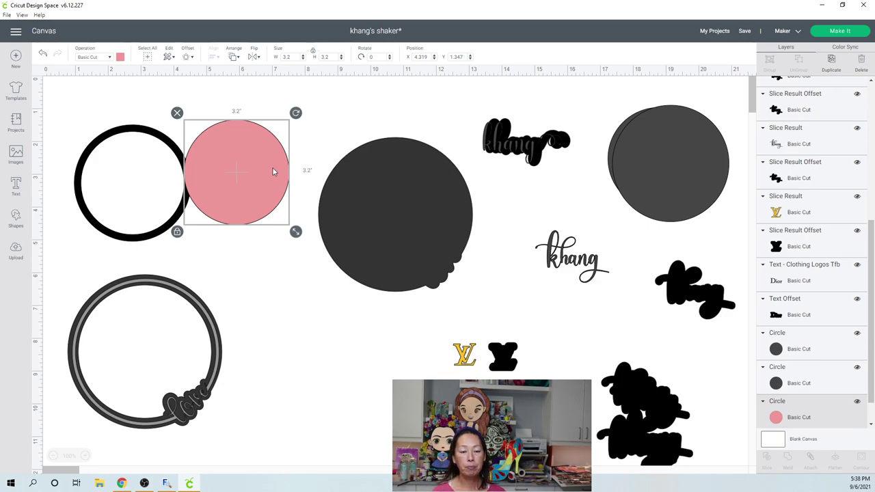
{"action": "left_click_drag", "start_coordinate": [270, 204], "coordinate": [179, 348]}
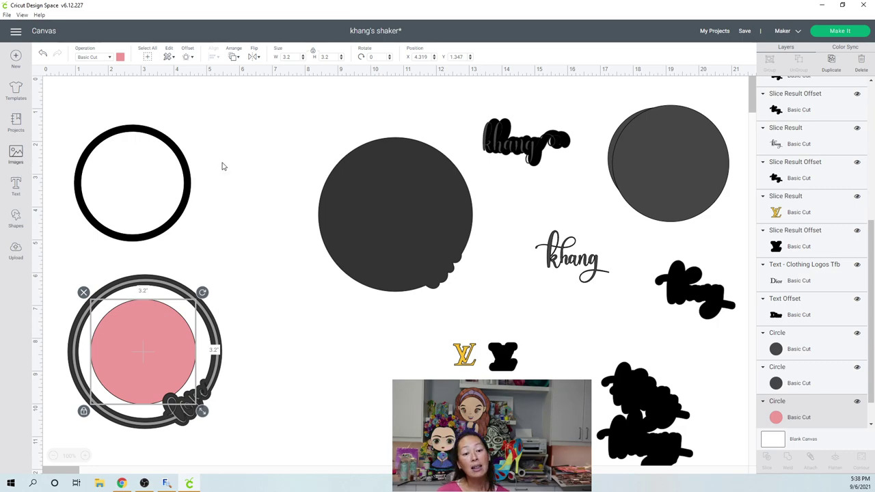
Step: Search the image library for 'circle frame', returning 7,035 results
{"action": "left_click", "coordinate": [16, 156]}
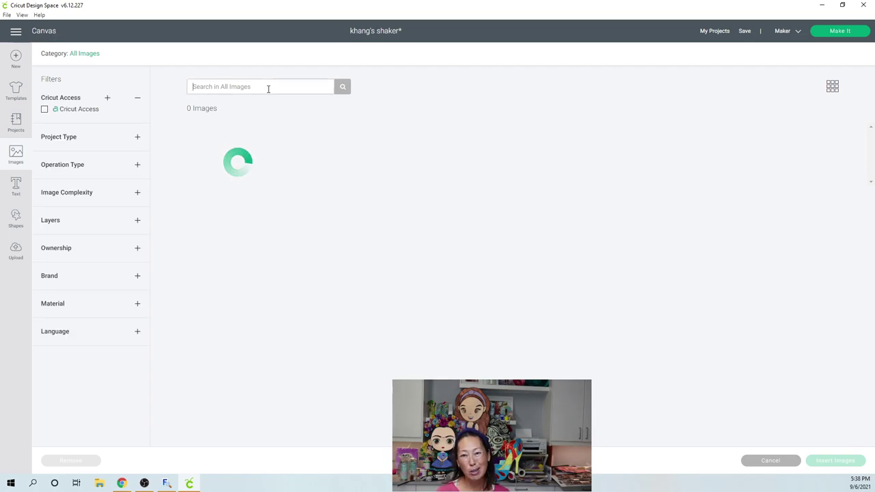
{"action": "type", "text": "c"}
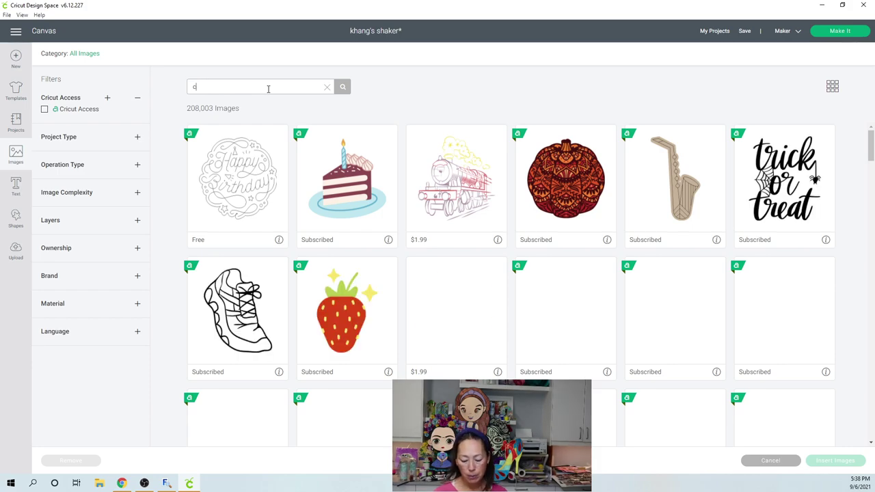
{"action": "type", "text": "rrcle ("}
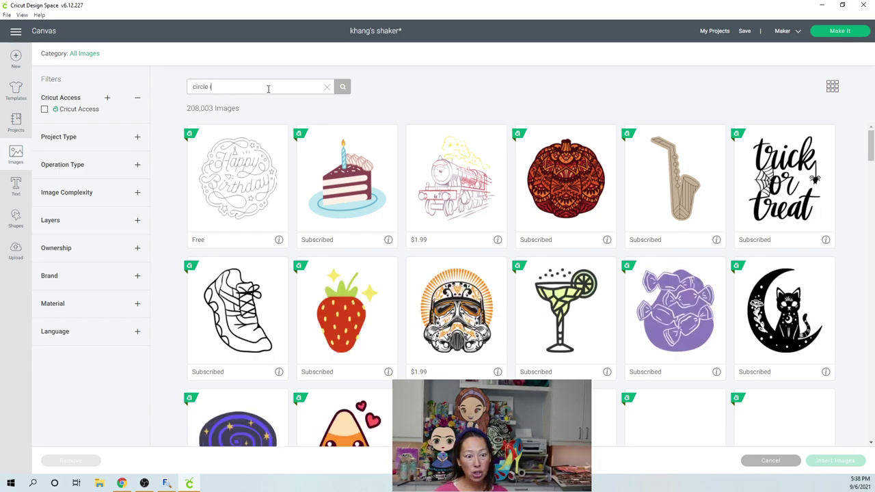
{"action": "key", "text": "BackSpace"}
{"action": "key", "text": "BackSpace"}
{"action": "type", "text": "f"}
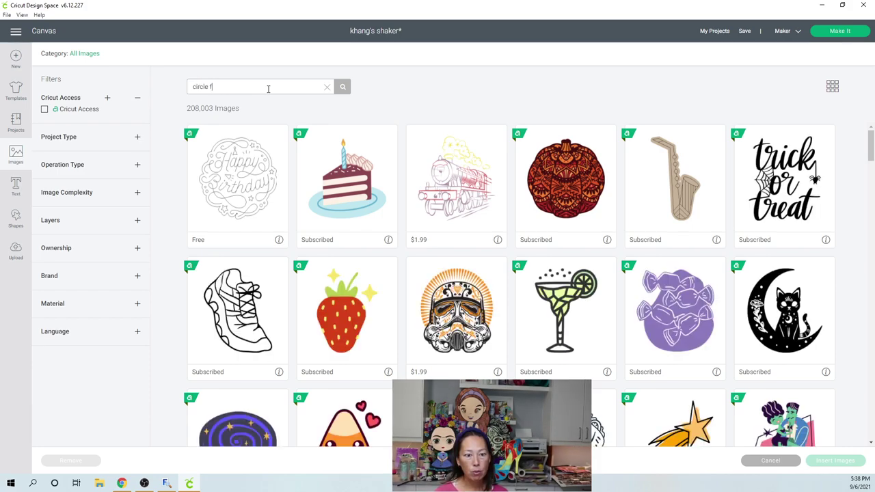
{"action": "type", "text": "rame"}
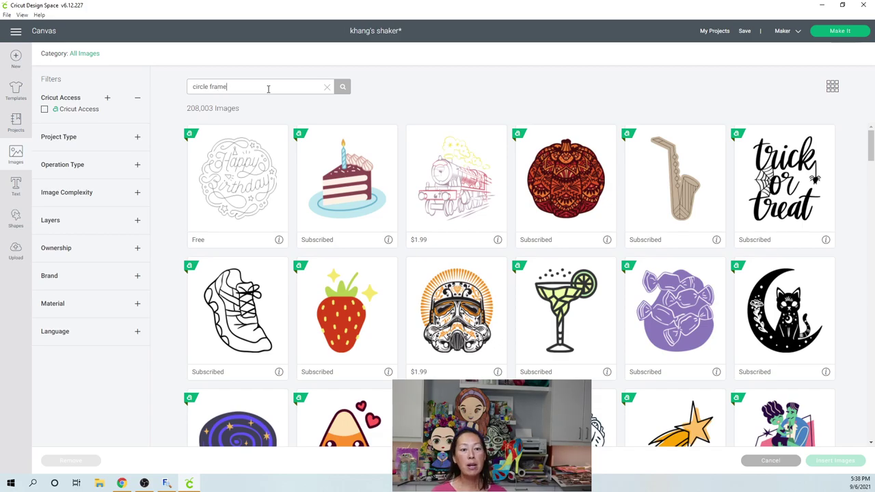
{"action": "key", "text": "Return"}
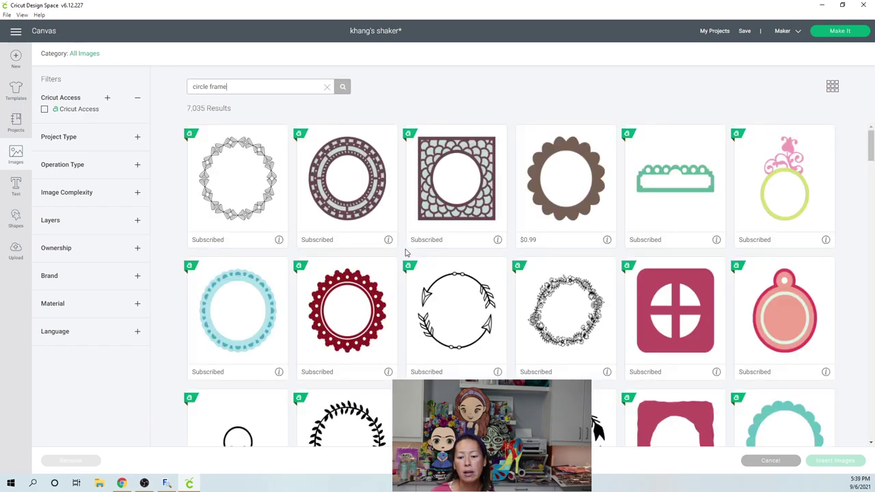
Step: Scroll through the circle frame results to find the love circle frame
{"action": "scroll", "coordinate": [406, 253], "scroll_direction": "down", "scroll_amount": 5}
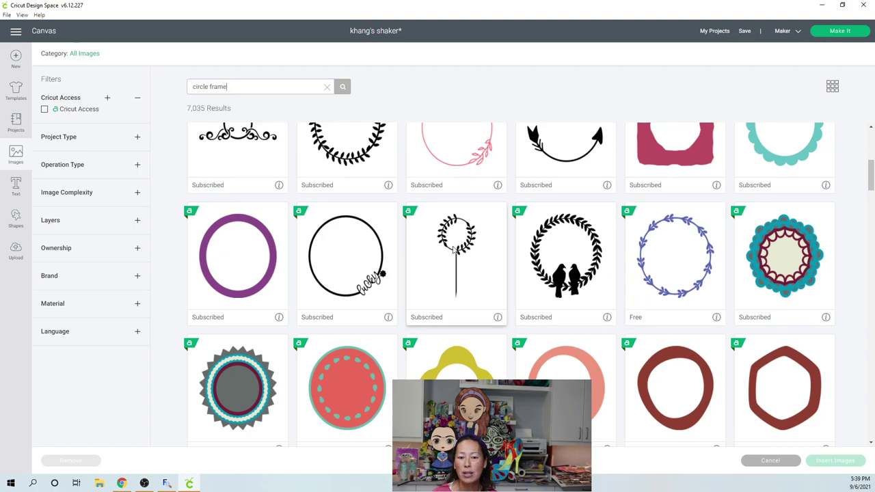
{"action": "scroll", "coordinate": [355, 287], "scroll_direction": "down", "scroll_amount": 3}
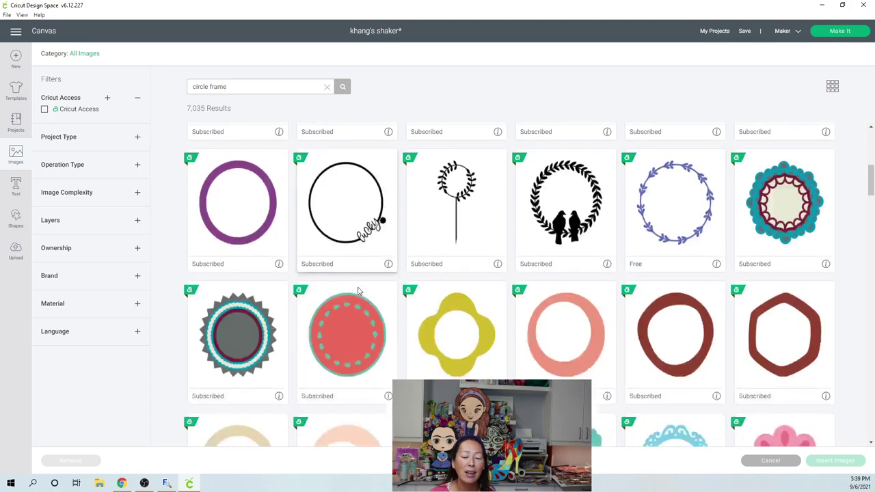
{"action": "scroll", "coordinate": [338, 202], "scroll_direction": "up", "scroll_amount": 3}
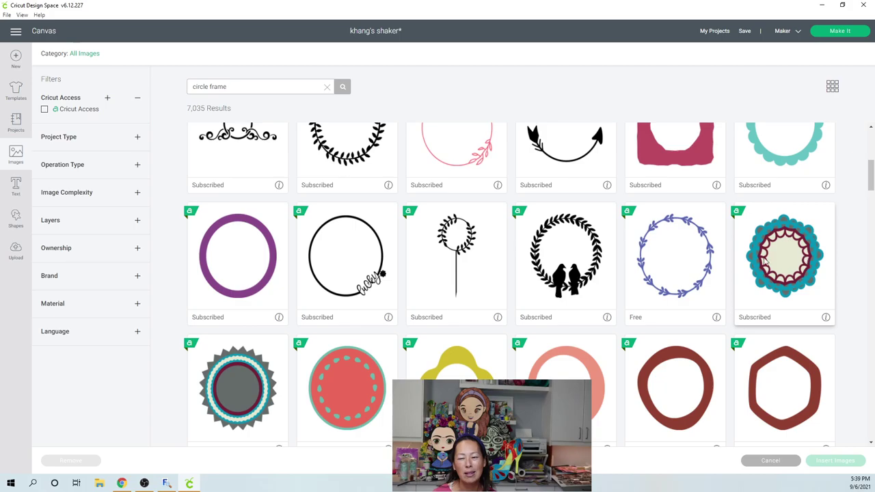
{"action": "scroll", "coordinate": [420, 274], "scroll_direction": "down", "scroll_amount": 2}
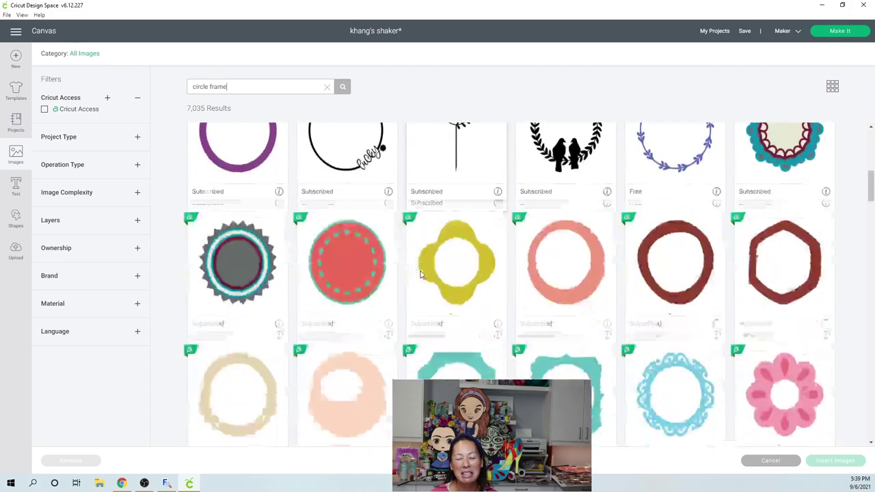
{"action": "scroll", "coordinate": [420, 272], "scroll_direction": "down", "scroll_amount": 2}
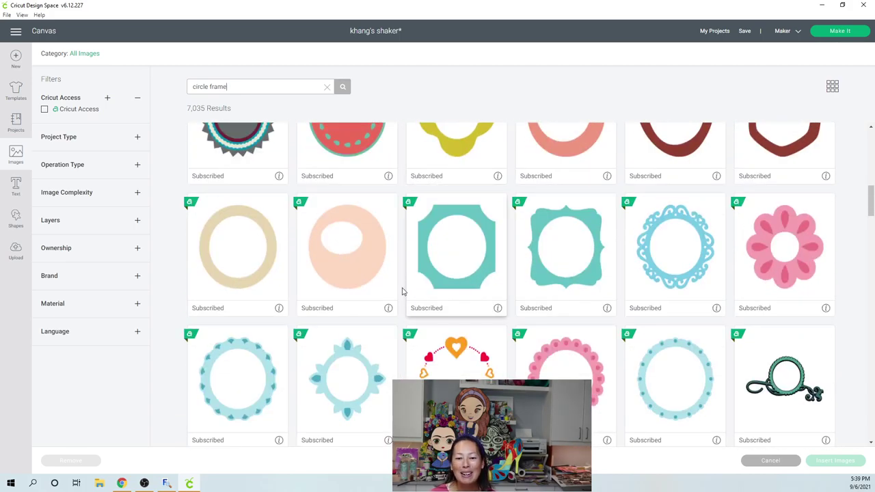
{"action": "scroll", "coordinate": [403, 292], "scroll_direction": "down", "scroll_amount": 1}
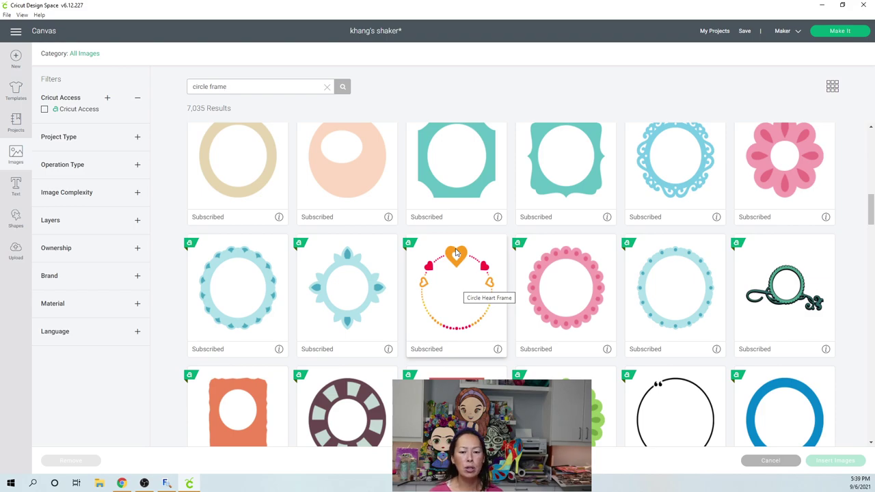
{"action": "scroll", "coordinate": [456, 253], "scroll_direction": "down", "scroll_amount": 1}
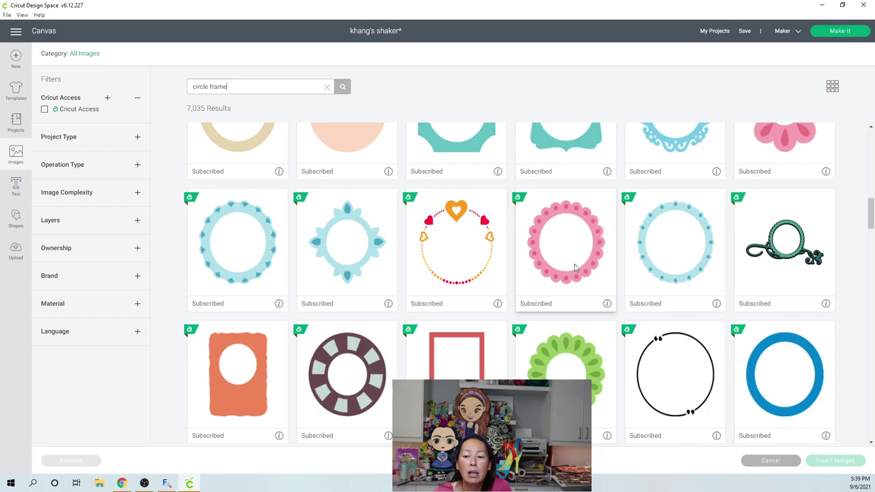
{"action": "scroll", "coordinate": [561, 246], "scroll_direction": "down", "scroll_amount": 2}
{"action": "scroll", "coordinate": [653, 265], "scroll_direction": "down", "scroll_amount": 5}
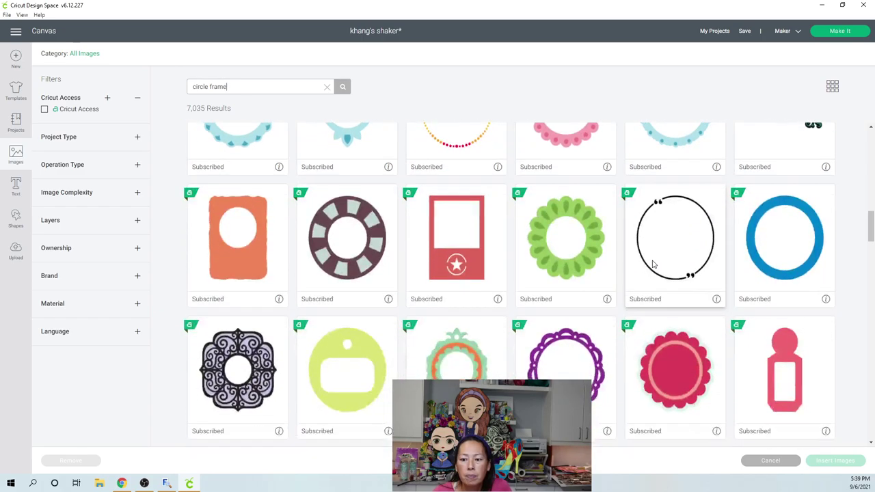
{"action": "scroll", "coordinate": [738, 328], "scroll_direction": "down", "scroll_amount": 3}
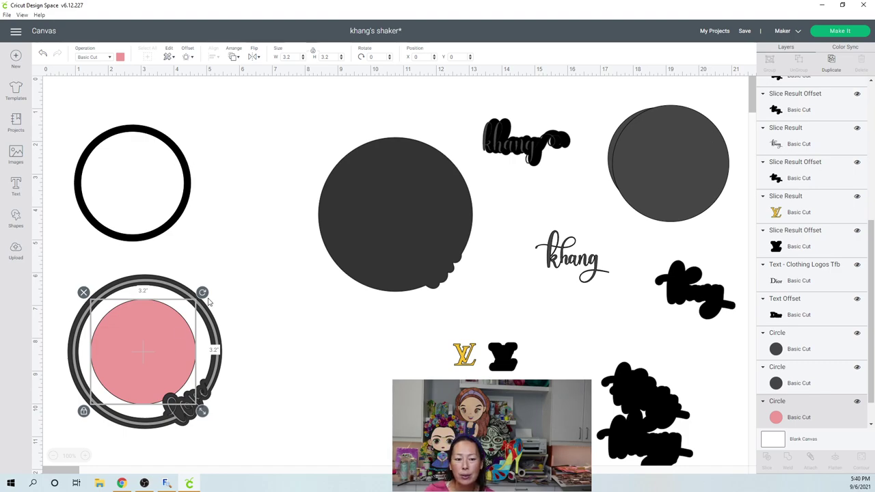
Step: Paste the love frame, move the grey ring to the canvas bottom, and put its dark offset ring over the pink circle
{"action": "key", "text": "ctrl+v"}
{"action": "left_click_drag", "start_coordinate": [351, 105], "coordinate": [168, 336]}
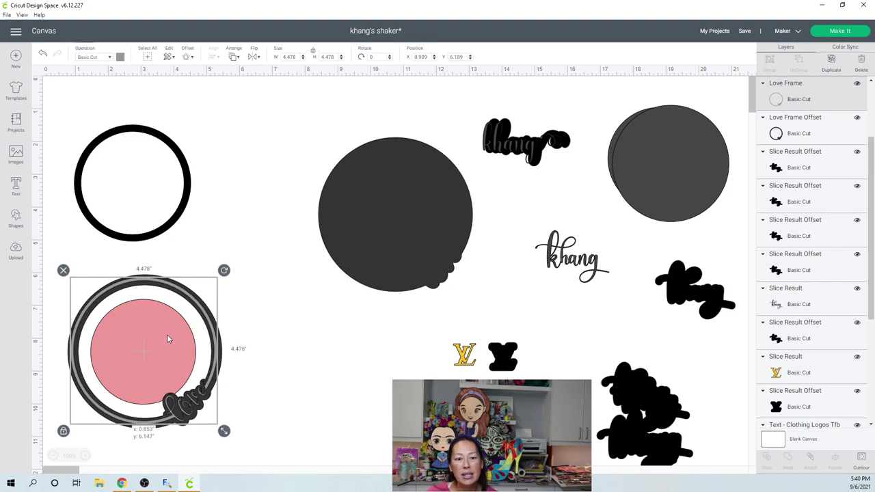
{"action": "left_click", "coordinate": [418, 167]}
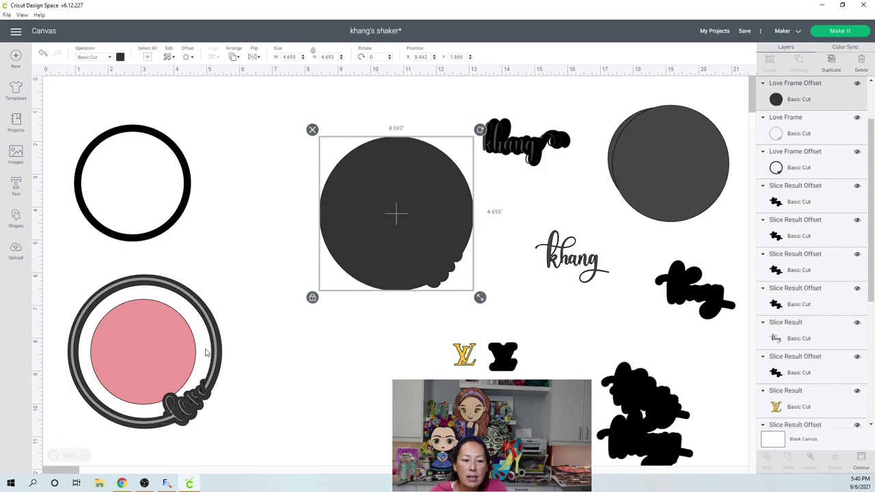
{"action": "left_click_drag", "start_coordinate": [215, 357], "coordinate": [335, 433]}
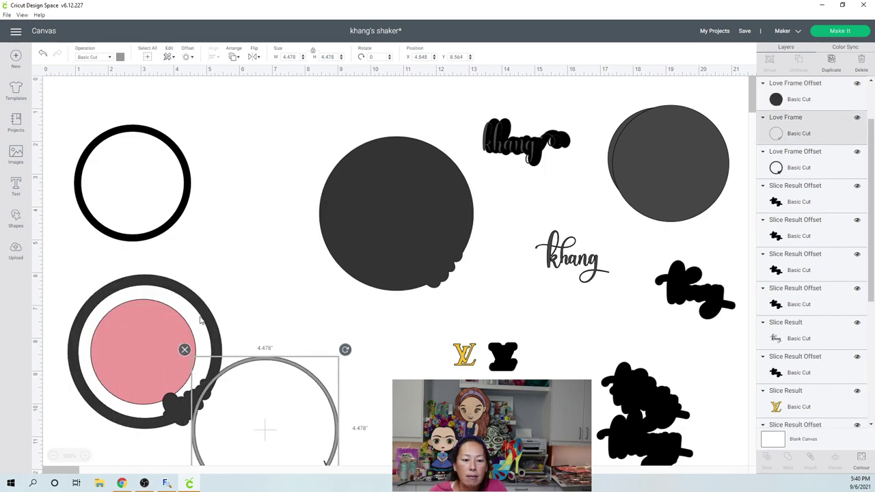
{"action": "left_click_drag", "start_coordinate": [202, 316], "coordinate": [456, 182]}
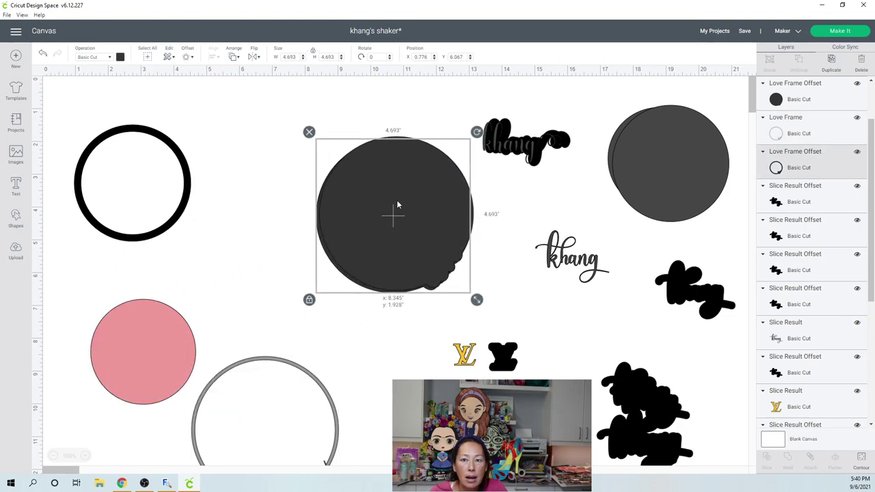
{"action": "left_click_drag", "start_coordinate": [396, 199], "coordinate": [151, 292]}
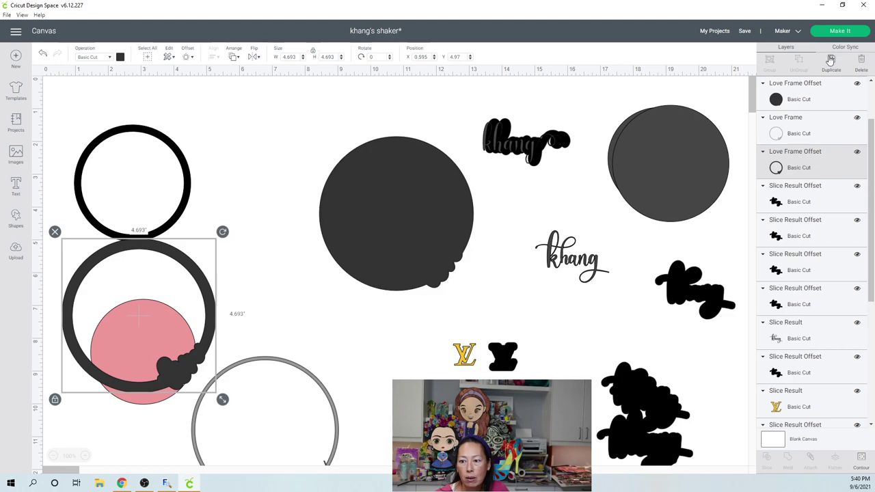
Step: Duplicate the dark offset ring, move the copy aside and hide all its contours to make a solid circle
{"action": "key", "text": "ctrl+d"}
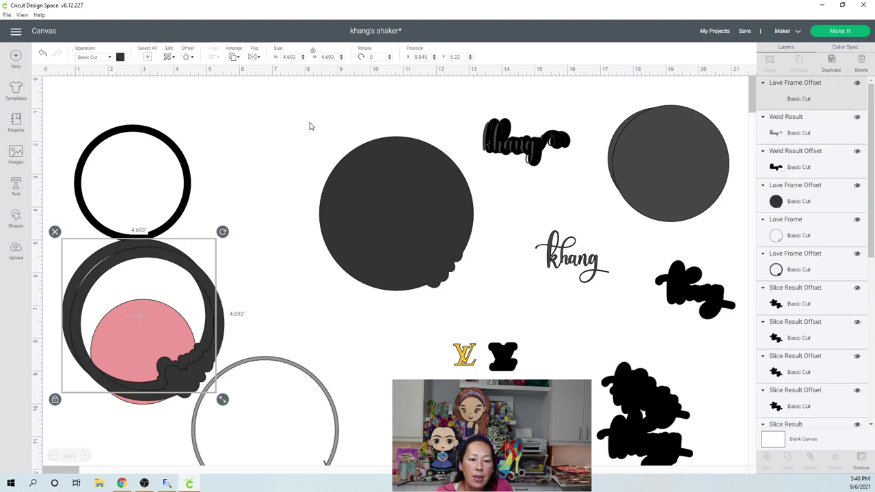
{"action": "left_click_drag", "start_coordinate": [209, 291], "coordinate": [322, 148]}
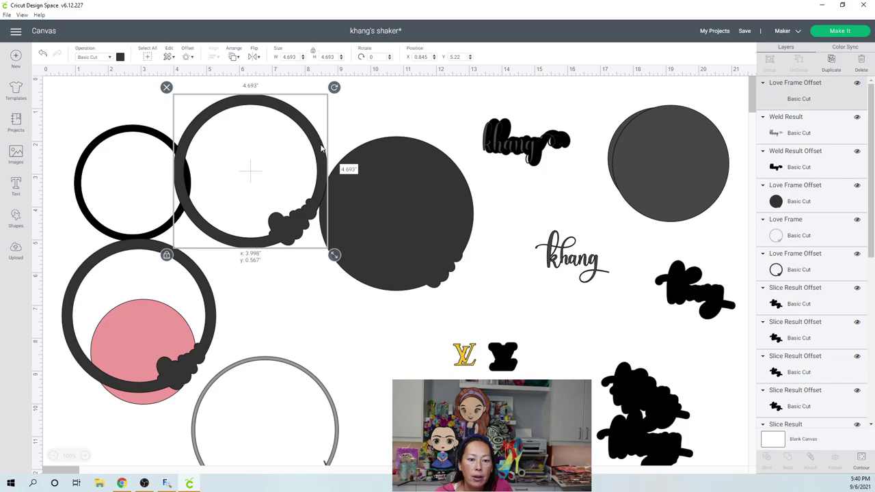
{"action": "left_click", "coordinate": [862, 458]}
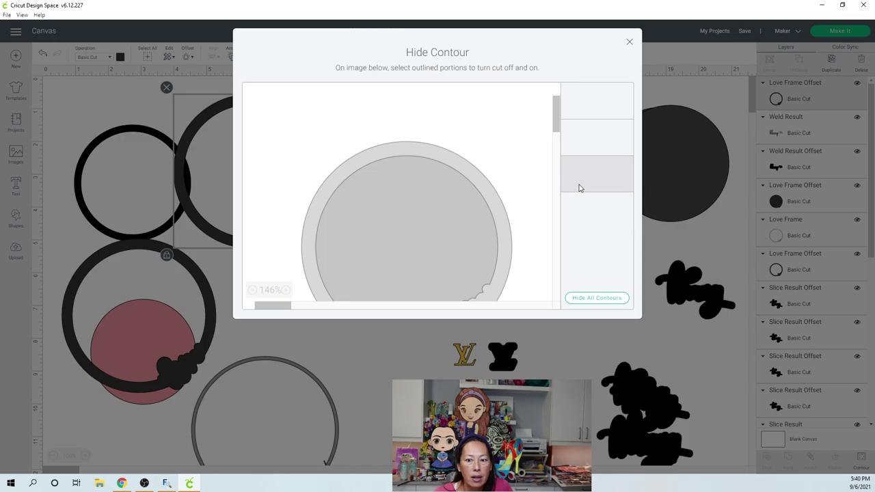
{"action": "left_click", "coordinate": [599, 299]}
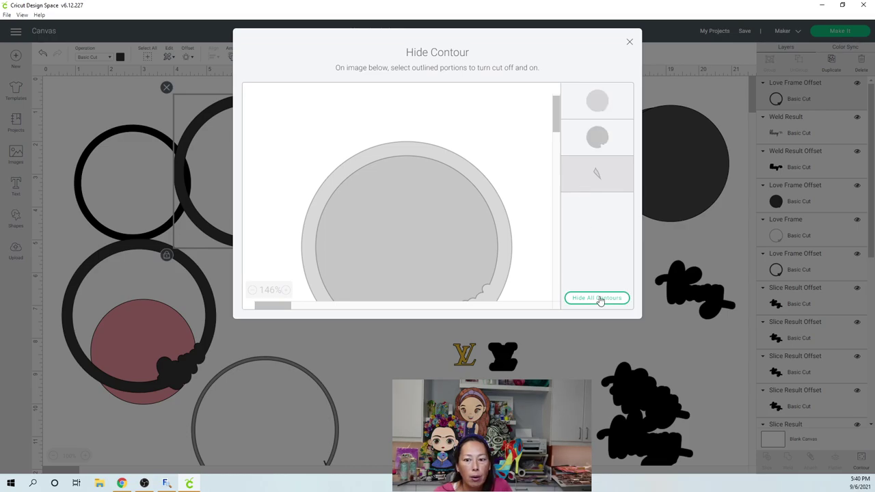
{"action": "left_click", "coordinate": [631, 43]}
Step: Delete the solid dark copy and place the dark offset ring on the large dark circle
{"action": "mouse_move", "coordinate": [293, 200]}
{"action": "left_mouse_down"}
{"action": "mouse_move", "coordinate": [329, 290]}
{"action": "mouse_move", "coordinate": [295, 181]}
{"action": "mouse_move", "coordinate": [303, 201]}
{"action": "left_mouse_up"}
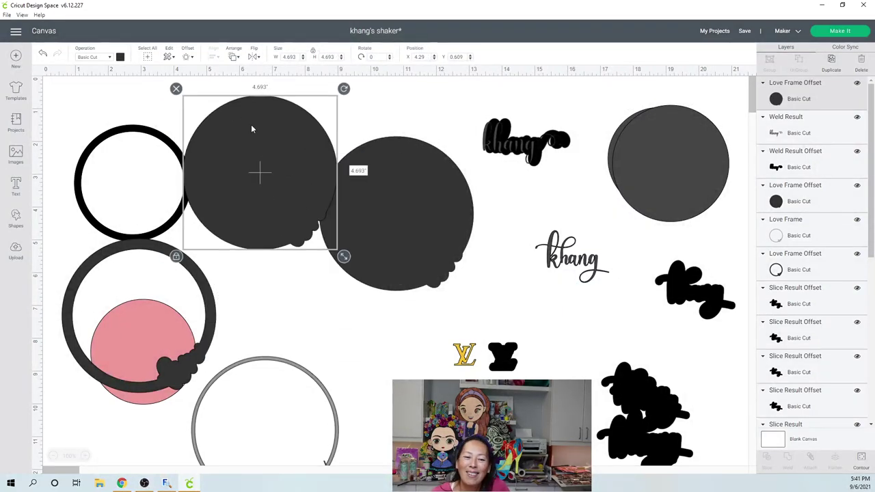
{"action": "left_click", "coordinate": [176, 89]}
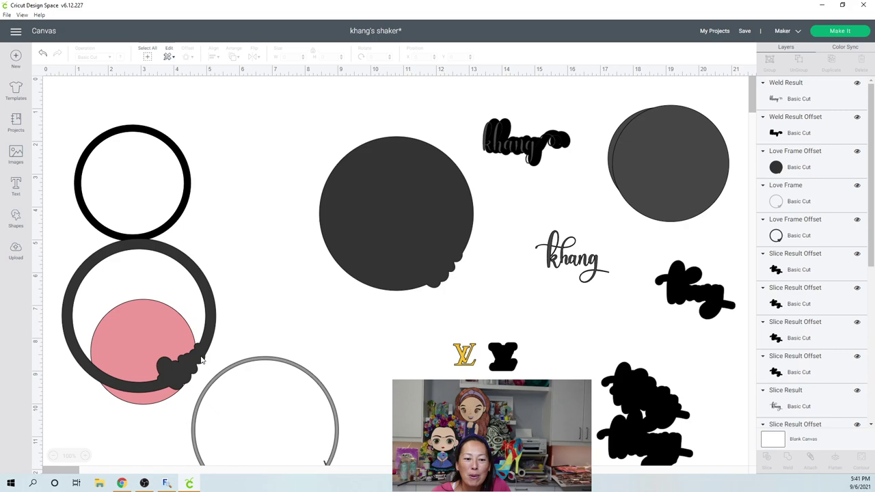
{"action": "left_click_drag", "start_coordinate": [201, 360], "coordinate": [303, 307]}
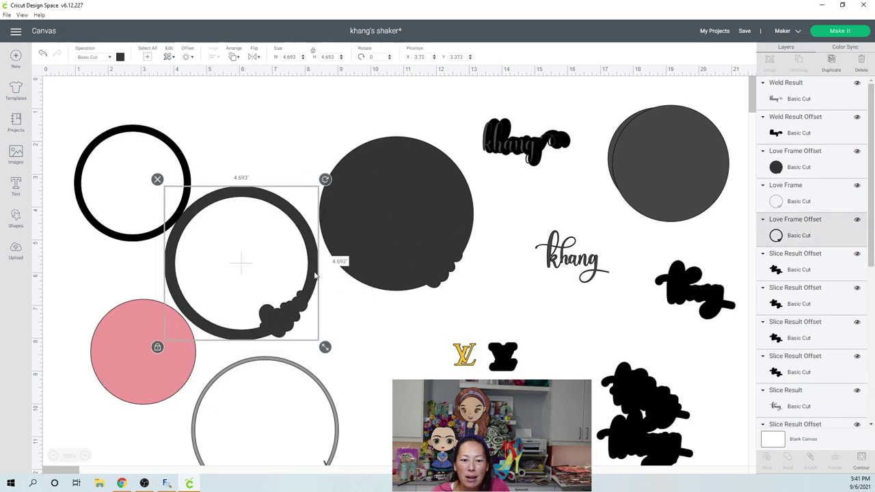
{"action": "left_click_drag", "start_coordinate": [337, 272], "coordinate": [467, 227]}
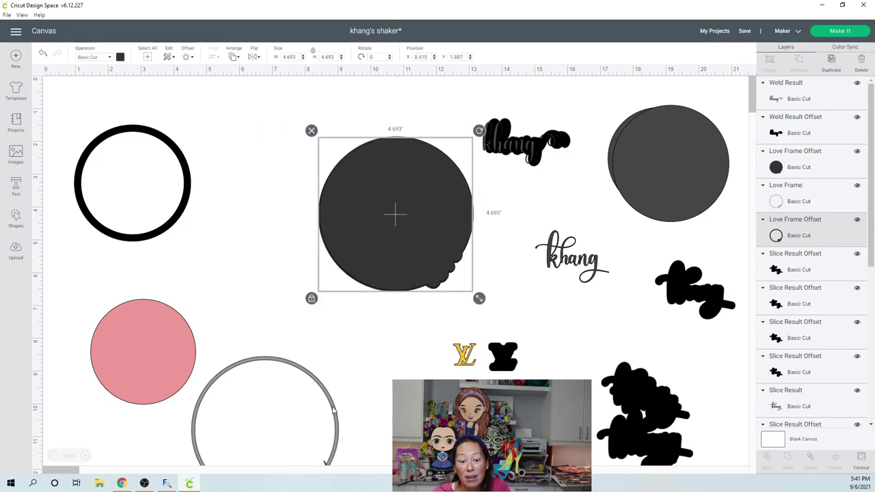
Step: Centre the grey love frame on the dark circle and bring it to the front
{"action": "left_click_drag", "start_coordinate": [331, 405], "coordinate": [449, 193]}
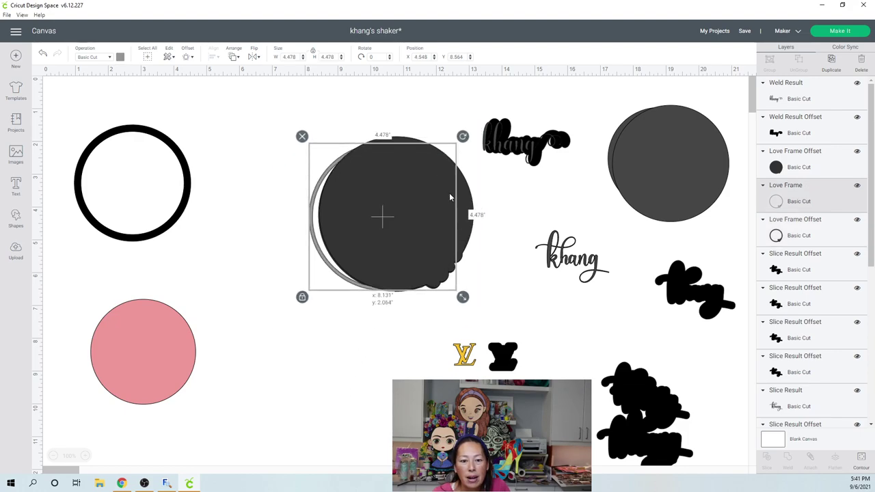
{"action": "left_click", "coordinate": [233, 58]}
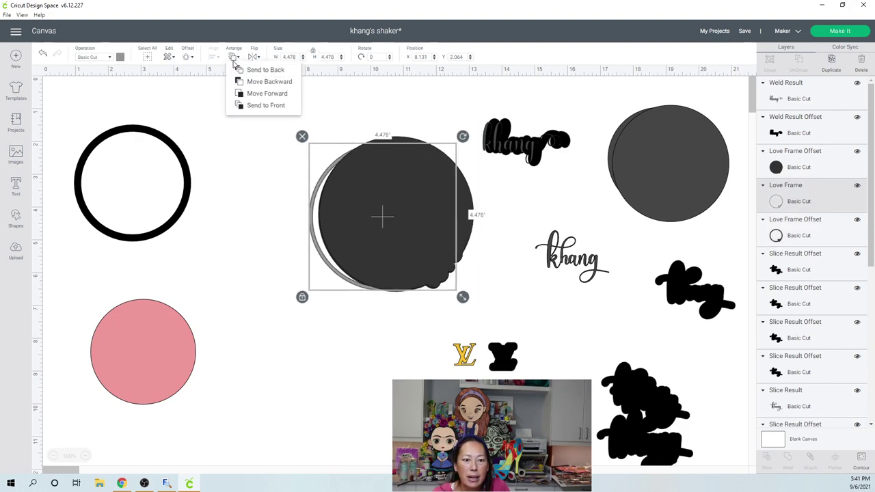
{"action": "left_click", "coordinate": [248, 107]}
{"action": "left_click_drag", "start_coordinate": [425, 269], "coordinate": [438, 267]}
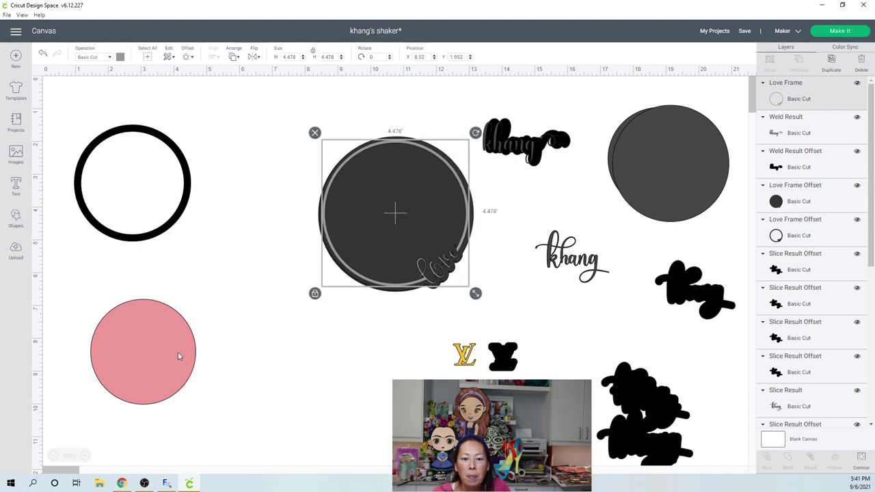
Step: Bring the pink circle to the front centred on the stack, then centre the 3.55 in black ring around it
{"action": "left_click_drag", "start_coordinate": [150, 349], "coordinate": [302, 222]}
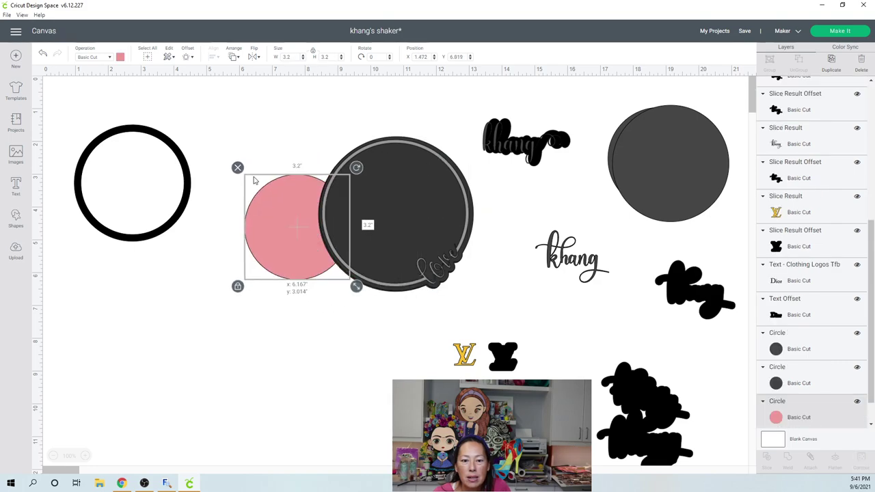
{"action": "left_click", "coordinate": [235, 57]}
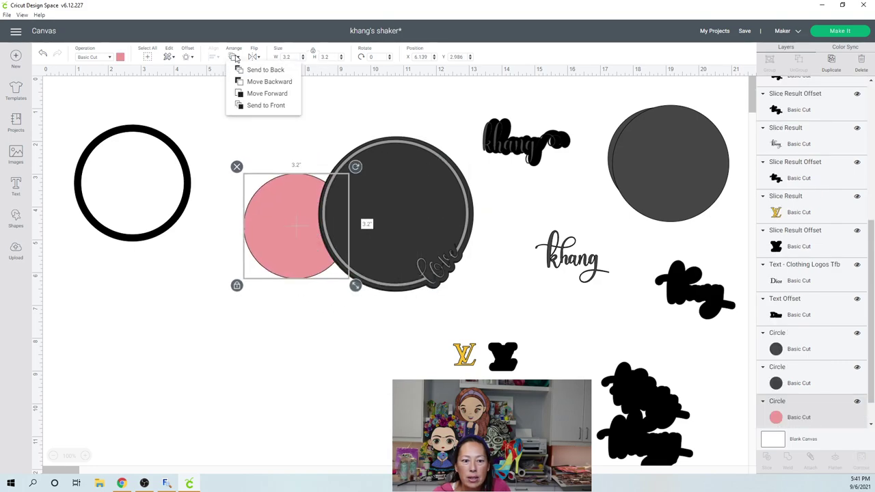
{"action": "left_click", "coordinate": [257, 109]}
{"action": "left_click_drag", "start_coordinate": [320, 216], "coordinate": [382, 213]}
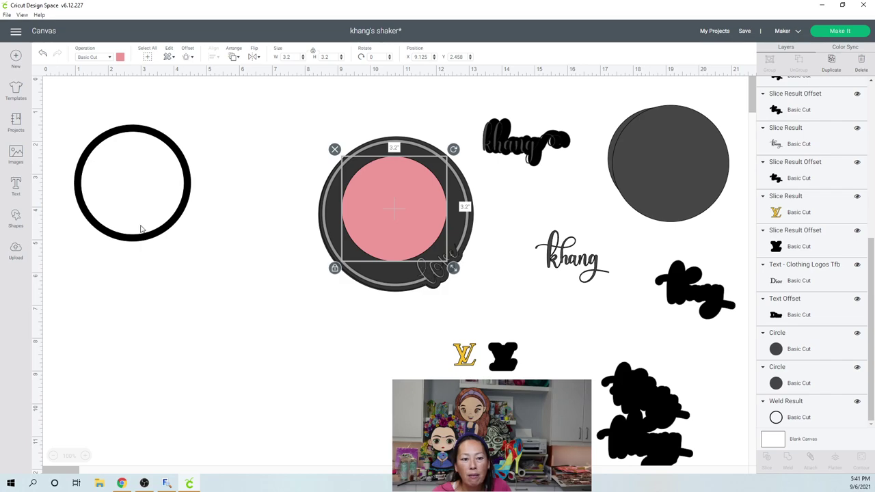
{"action": "left_click_drag", "start_coordinate": [184, 205], "coordinate": [308, 195]}
{"action": "left_click", "coordinate": [231, 60]}
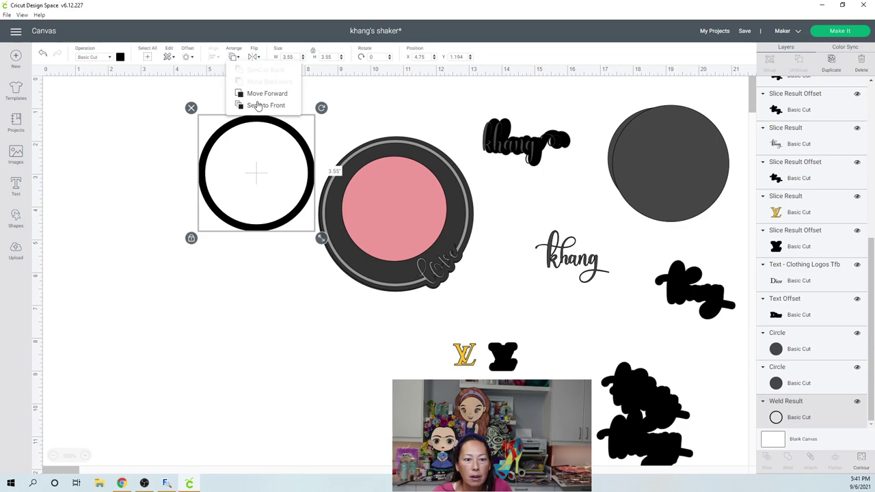
{"action": "left_click_drag", "start_coordinate": [256, 208], "coordinate": [393, 267]}
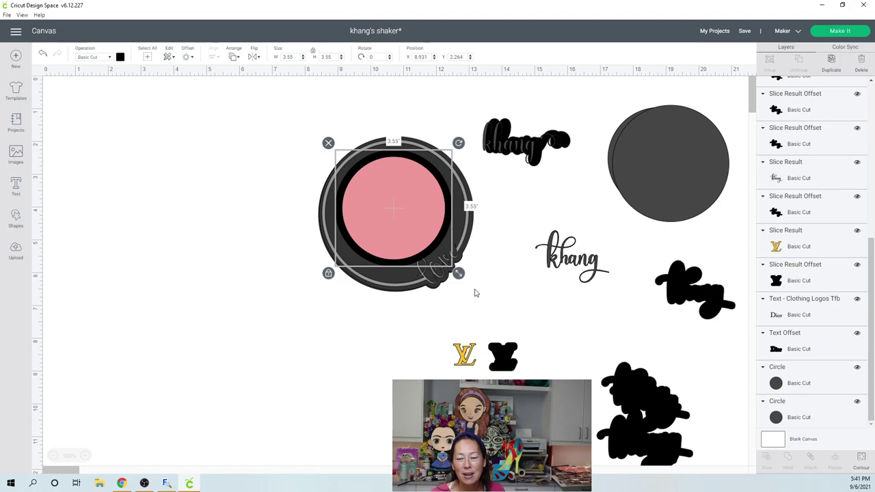
Step: Add a new text object set in the Clothing Logos TFB font
{"action": "scroll", "coordinate": [491, 340], "scroll_direction": "down", "scroll_amount": 3}
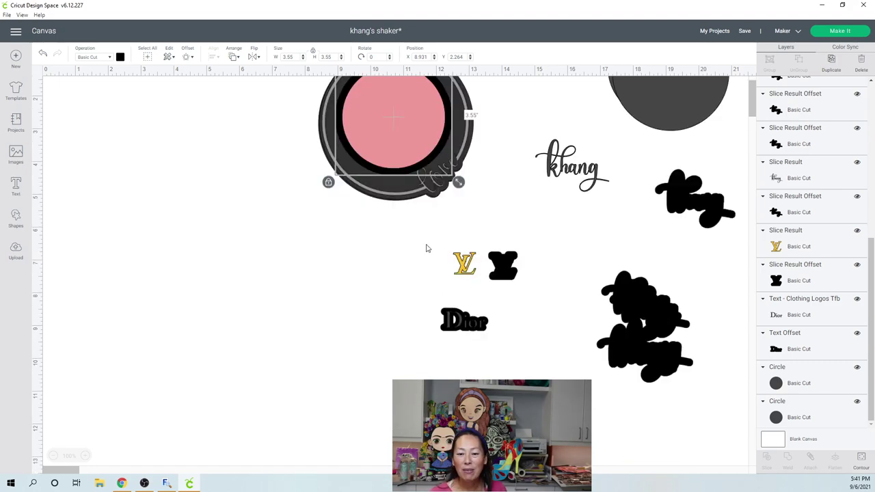
{"action": "left_click", "coordinate": [448, 258]}
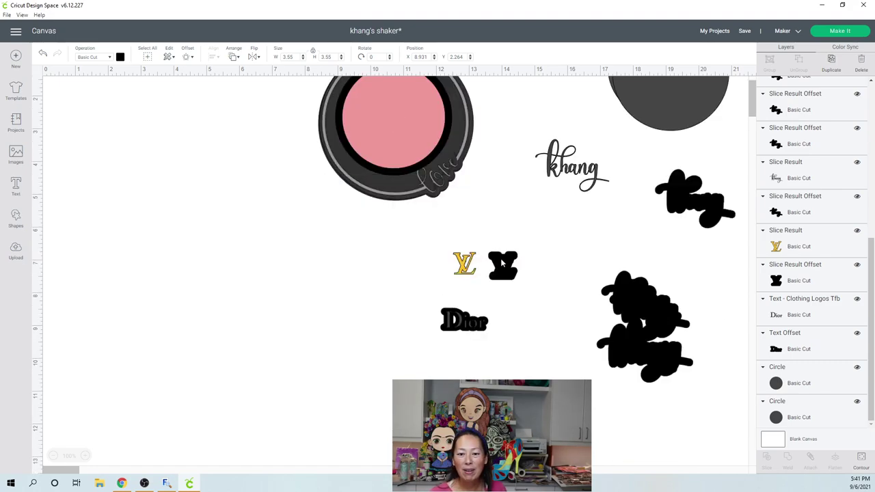
{"action": "left_click", "coordinate": [16, 185]}
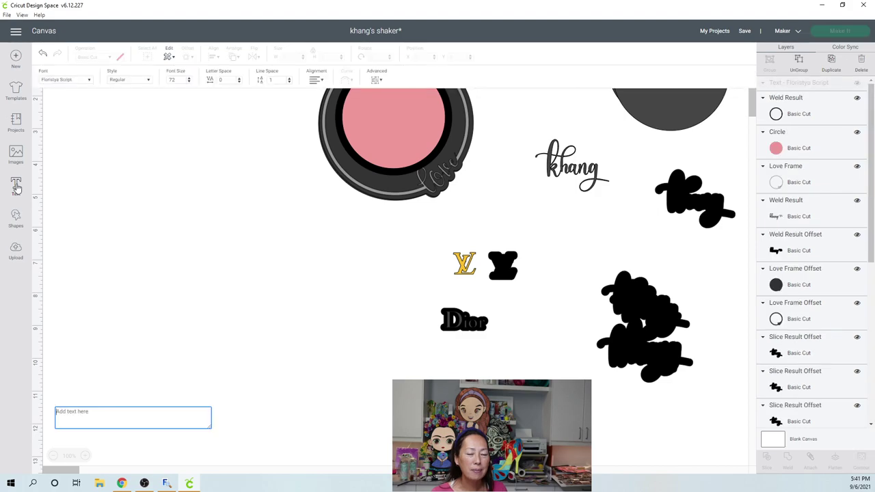
{"action": "left_click", "coordinate": [82, 82]}
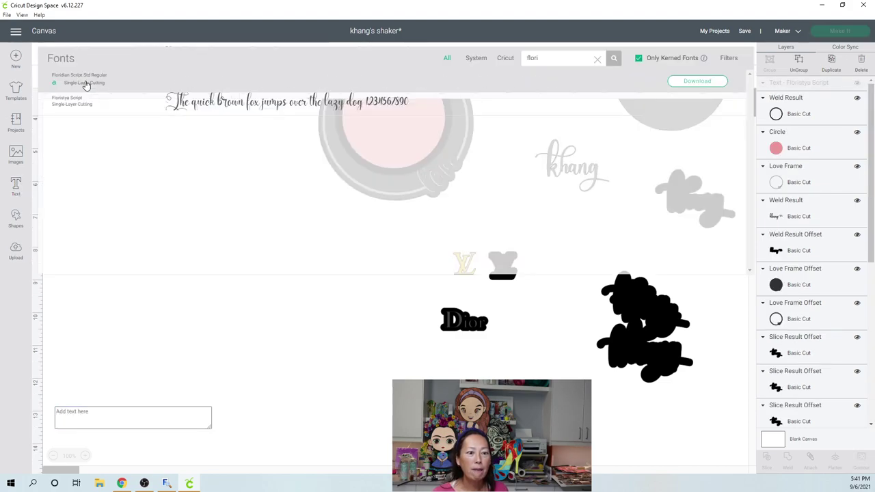
{"action": "type", "text": "flori"}
{"action": "left_click_drag", "start_coordinate": [547, 61], "coordinate": [491, 55]}
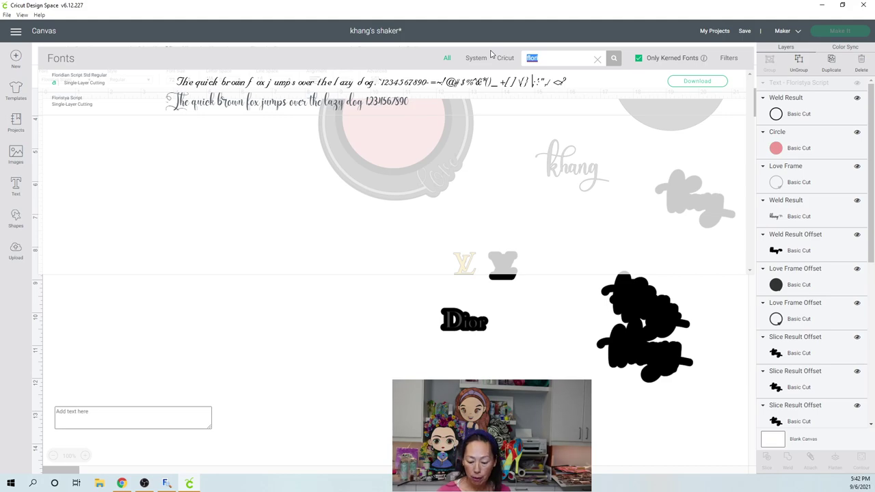
{"action": "type", "text": "logo"}
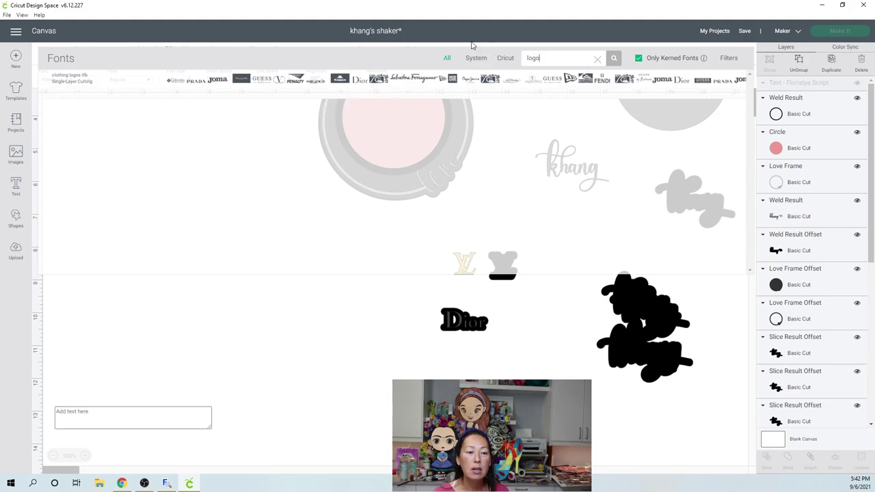
{"action": "left_click", "coordinate": [315, 83]}
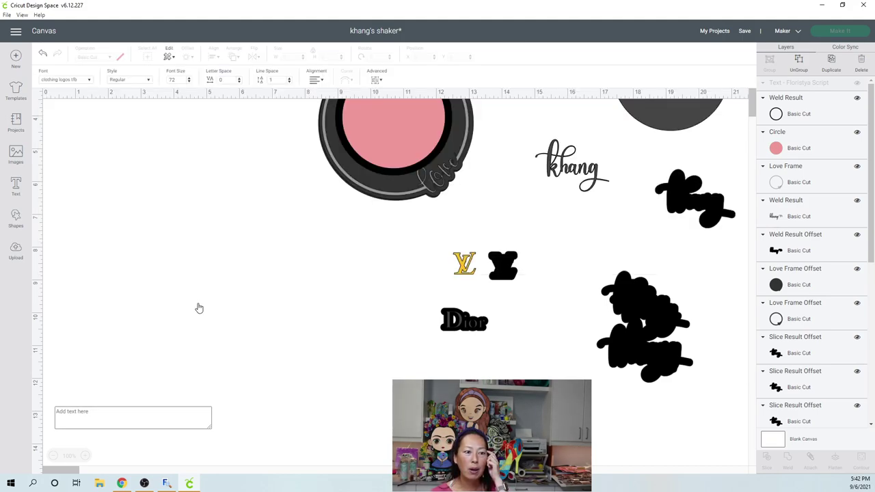
Step: Type LD to show the LV and Dior logos and move them down the canvas's left side
{"action": "left_click", "coordinate": [132, 419]}
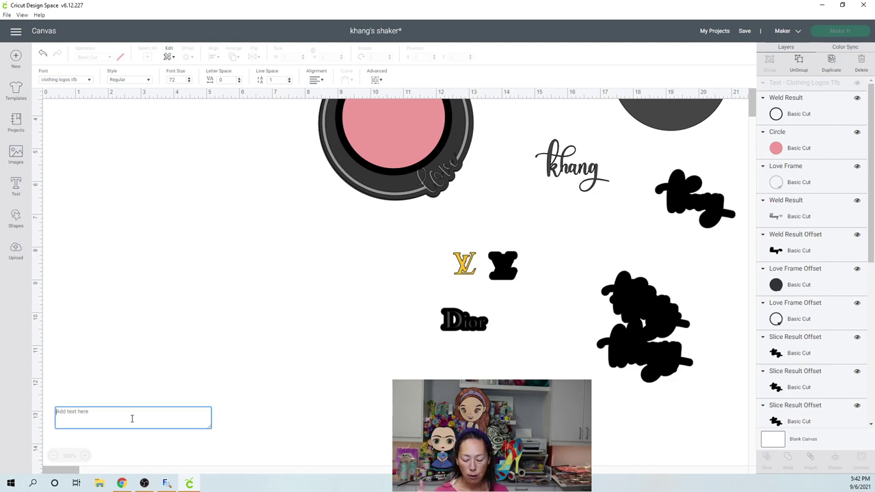
{"action": "type", "text": "L"}
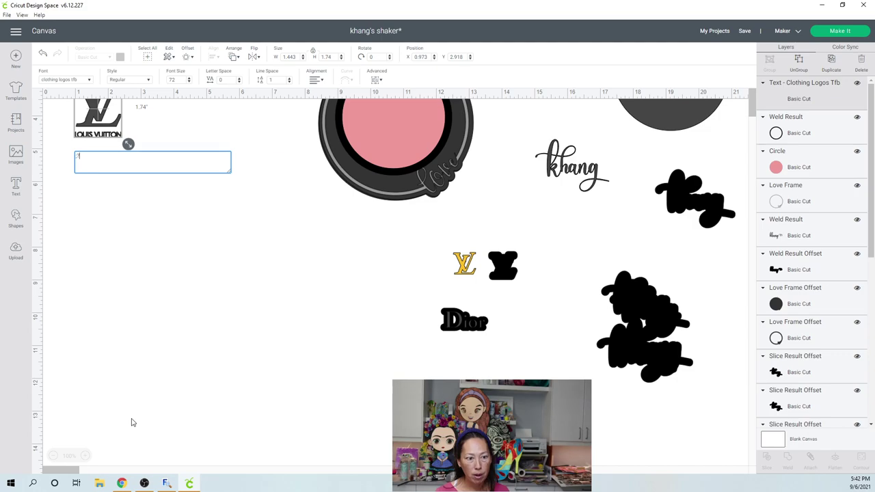
{"action": "type", "text": "D"}
{"action": "left_click", "coordinate": [192, 328]}
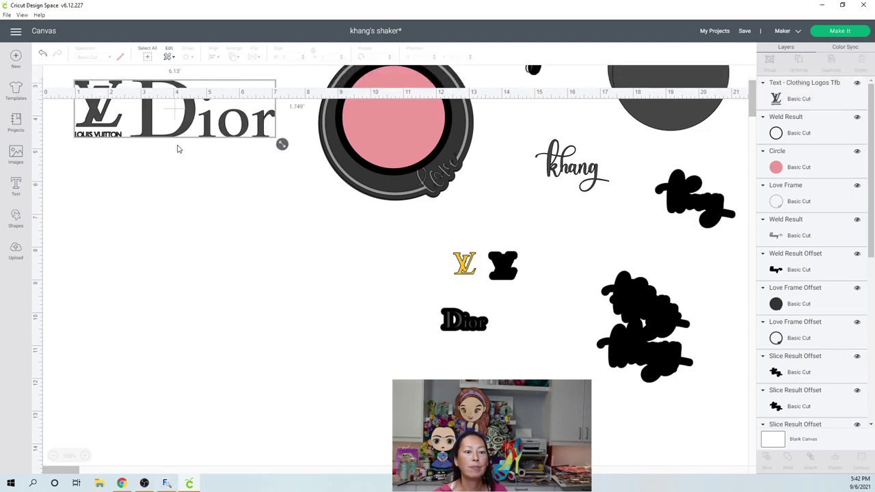
{"action": "left_click_drag", "start_coordinate": [178, 142], "coordinate": [214, 272]}
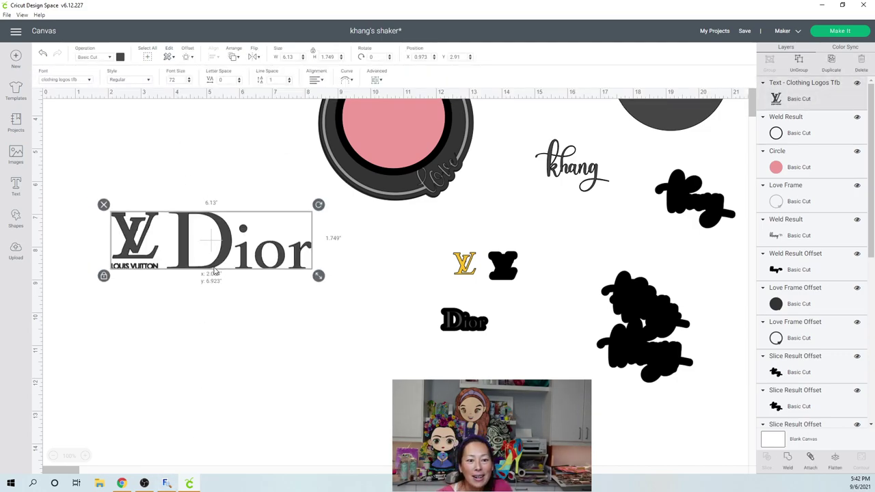
Step: Ungroup the LV and Dior logos and add a square below the LV logo
{"action": "left_click", "coordinate": [798, 61]}
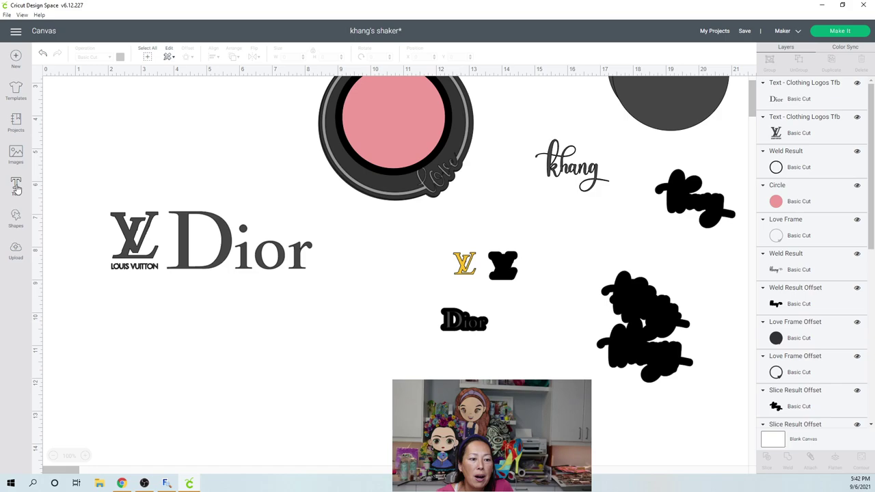
{"action": "left_click", "coordinate": [17, 217]}
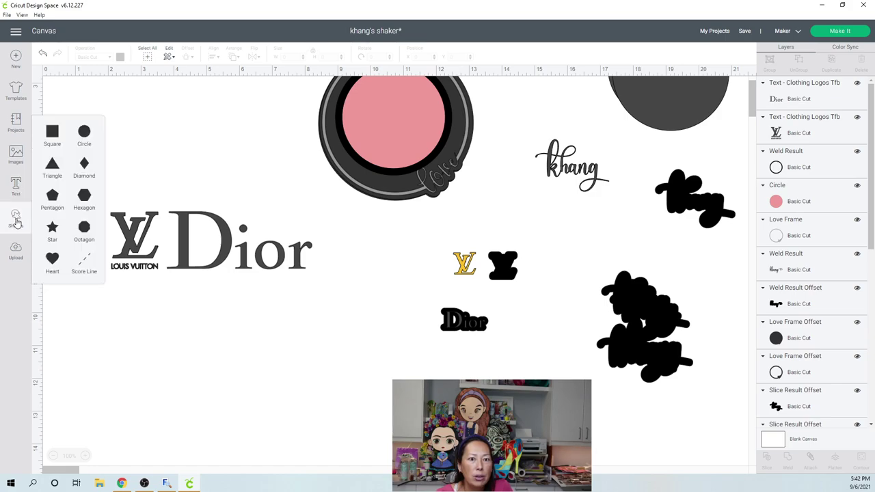
{"action": "left_click", "coordinate": [53, 163]}
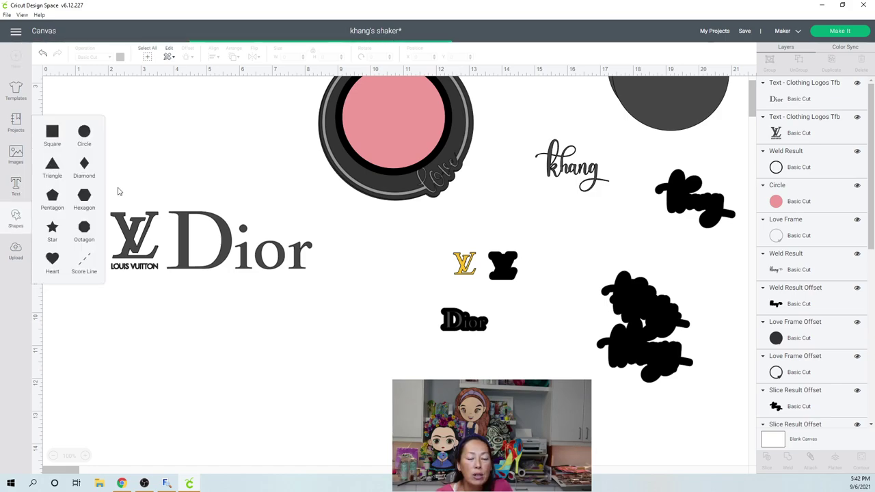
{"action": "left_click_drag", "start_coordinate": [128, 147], "coordinate": [129, 314]}
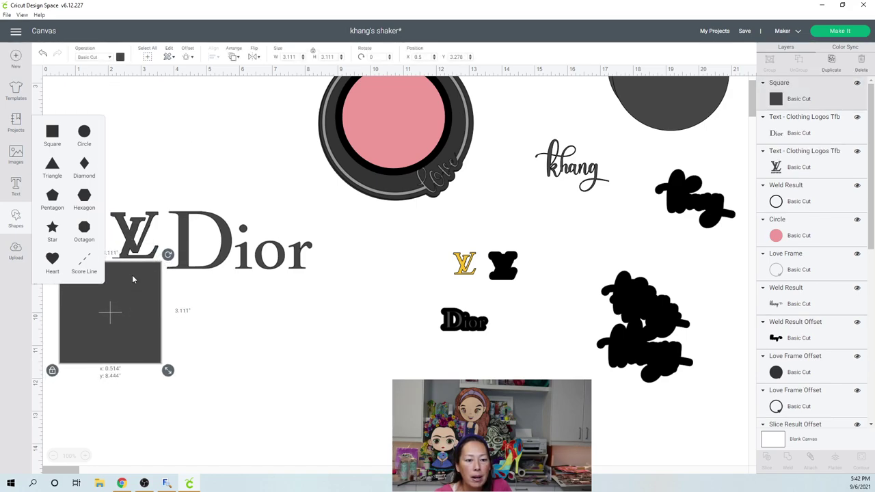
Step: Slice the LV logo out of the square and shrink it to 0.568 × 0.555 in near the top left
{"action": "left_click_drag", "start_coordinate": [113, 158], "coordinate": [140, 301]}
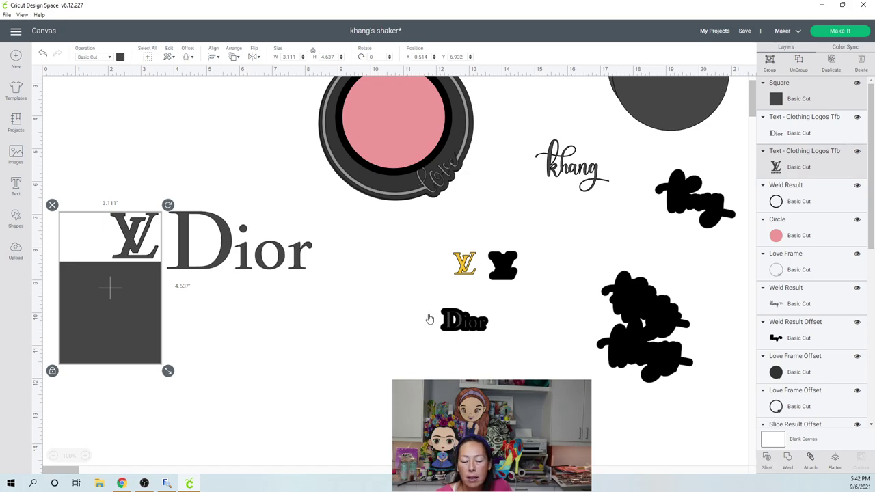
{"action": "left_click", "coordinate": [164, 287]}
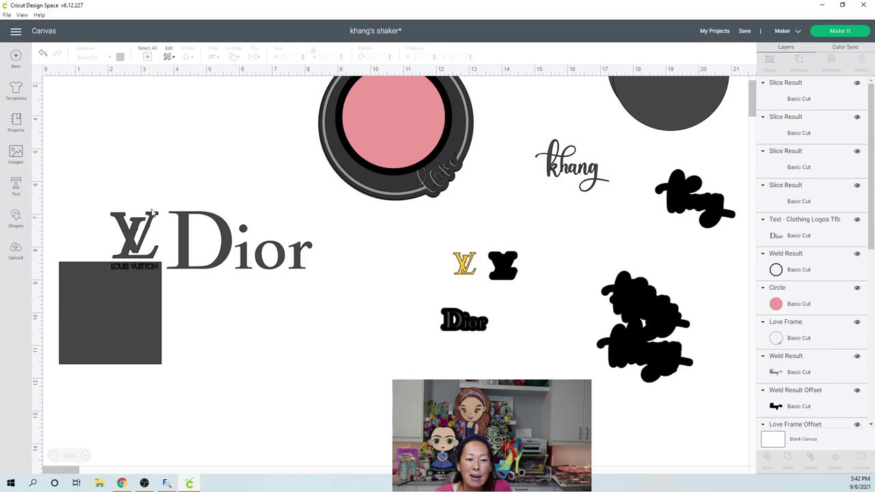
{"action": "left_click_drag", "start_coordinate": [154, 219], "coordinate": [193, 132]}
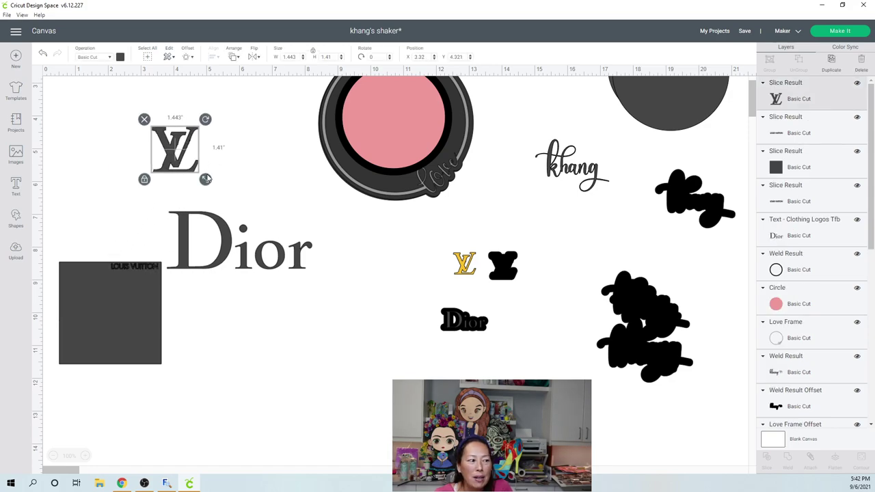
{"action": "left_click_drag", "start_coordinate": [206, 182], "coordinate": [181, 146]}
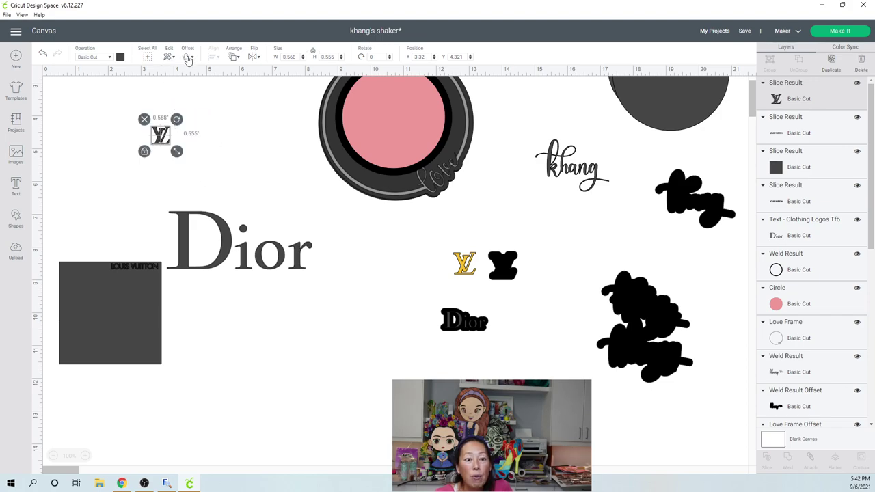
Step: Add an offset backing around the LV logo and delete the leftover square
{"action": "left_click", "coordinate": [188, 59]}
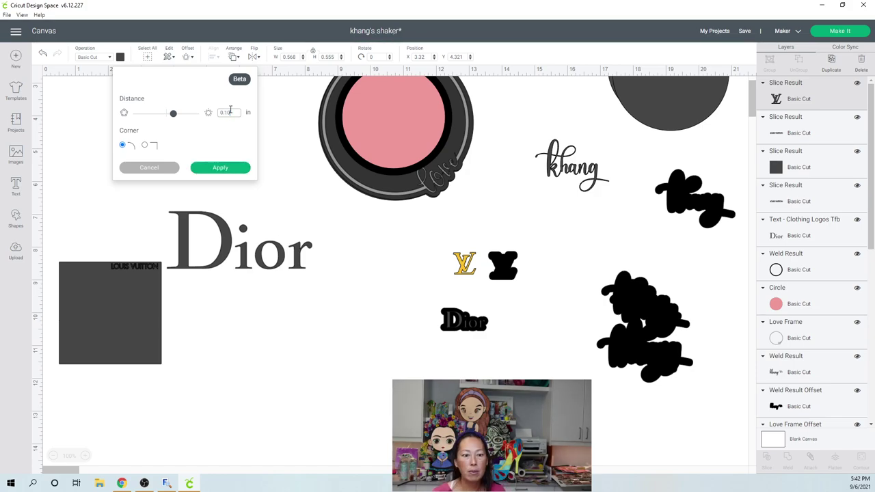
{"action": "left_click", "coordinate": [231, 166]}
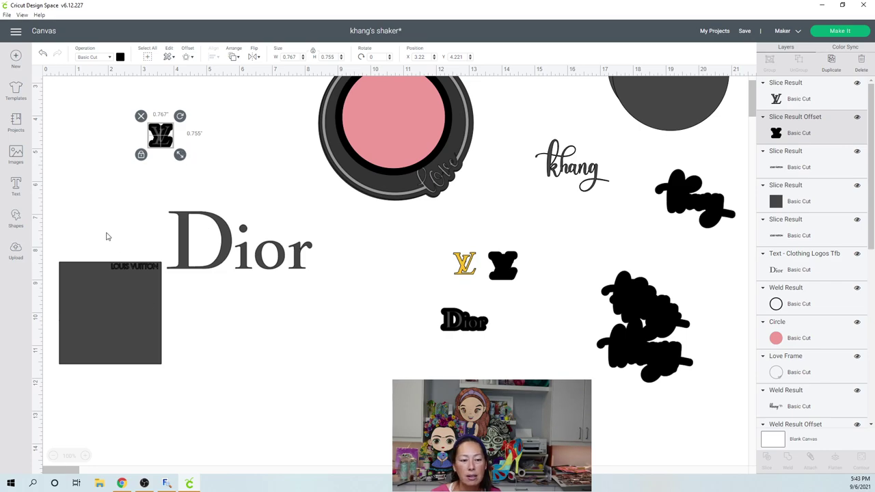
{"action": "left_click_drag", "start_coordinate": [105, 231], "coordinate": [149, 331]}
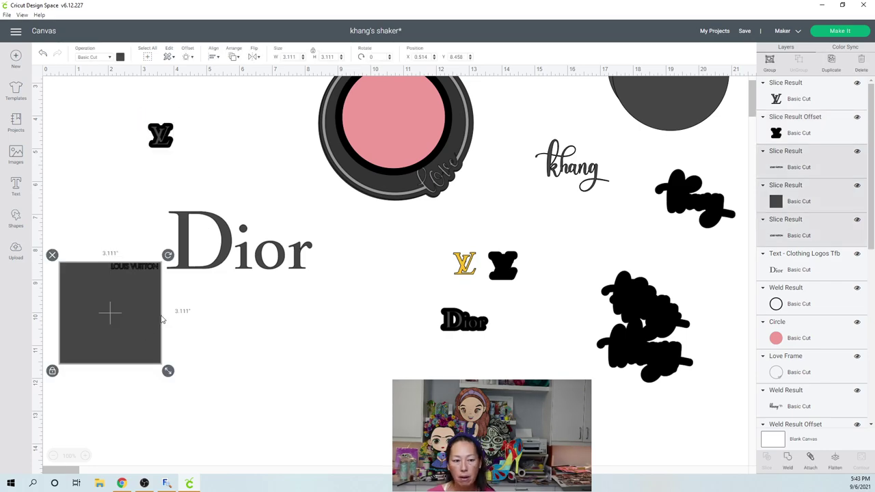
{"action": "key", "text": "Delete"}
Step: Give the large Dior text a 0.10 in offset outline and shrink it
{"action": "left_click", "coordinate": [220, 267]}
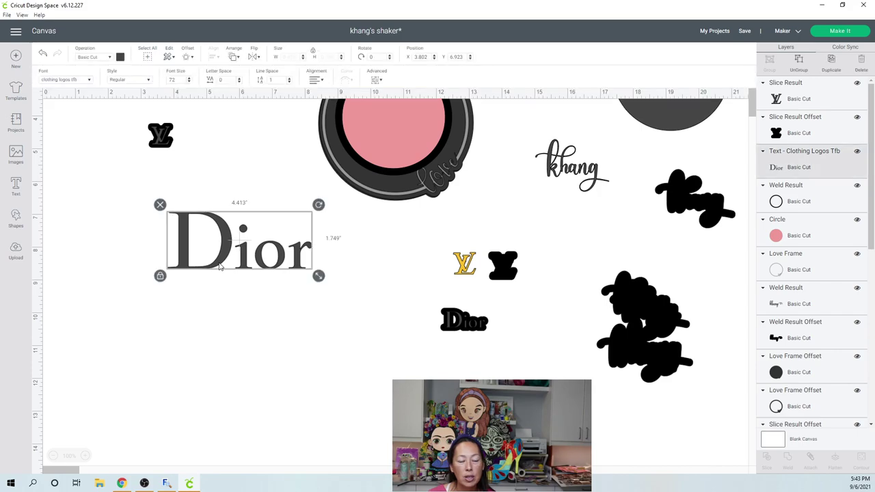
{"action": "left_click", "coordinate": [189, 58]}
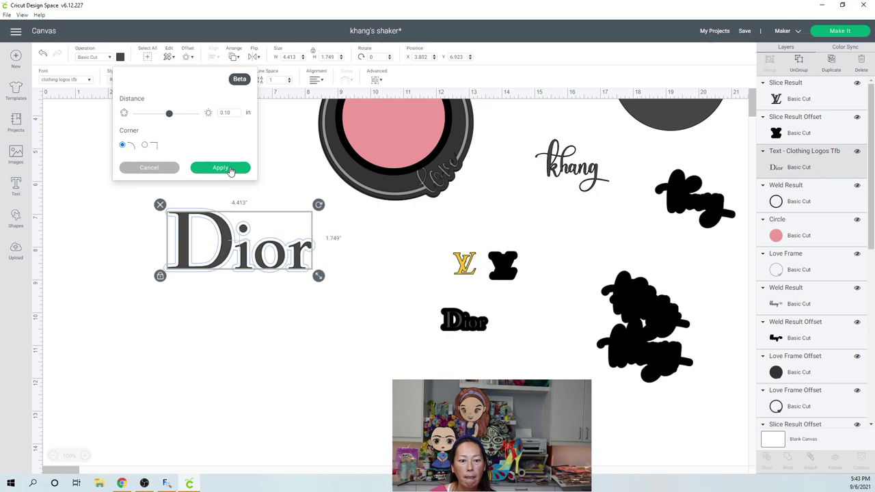
{"action": "left_click", "coordinate": [231, 169]}
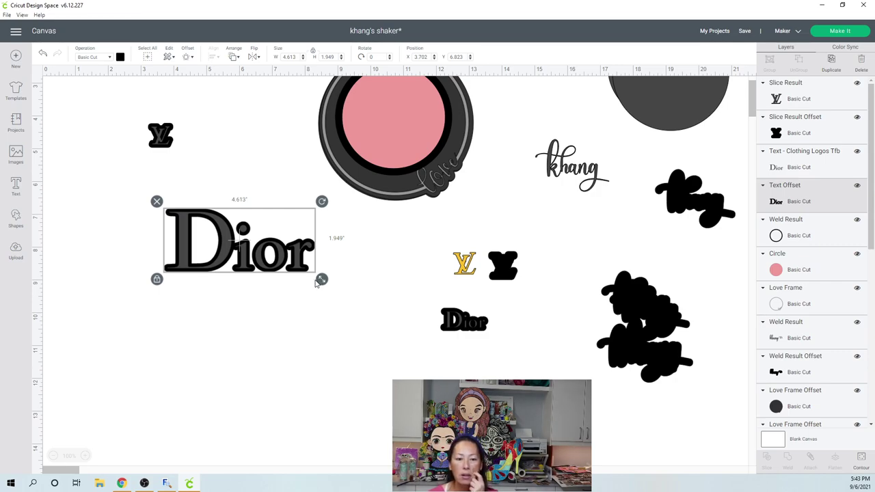
{"action": "mouse_move", "coordinate": [322, 279]}
{"action": "left_mouse_down"}
{"action": "mouse_move", "coordinate": [292, 263]}
{"action": "mouse_move", "coordinate": [321, 279]}
{"action": "left_mouse_up"}
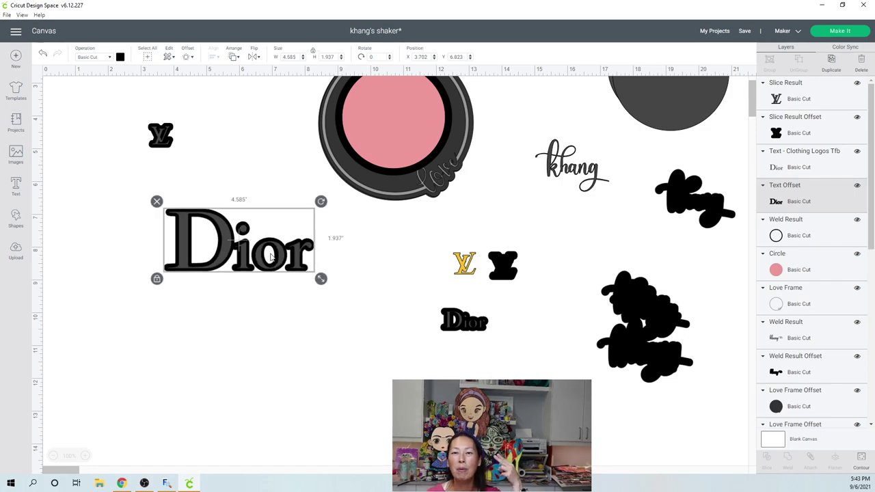
Step: Delete the large Dior text together with its offset
{"action": "left_click", "coordinate": [273, 294]}
{"action": "left_click_drag", "start_coordinate": [317, 288], "coordinate": [175, 243]}
{"action": "key", "text": "Delete"}
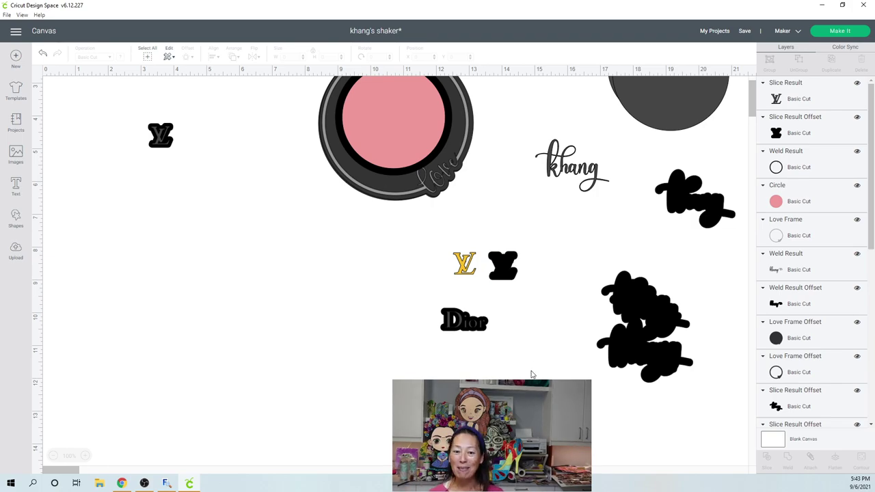
{"action": "scroll", "coordinate": [531, 374], "scroll_direction": "up", "scroll_amount": 3}
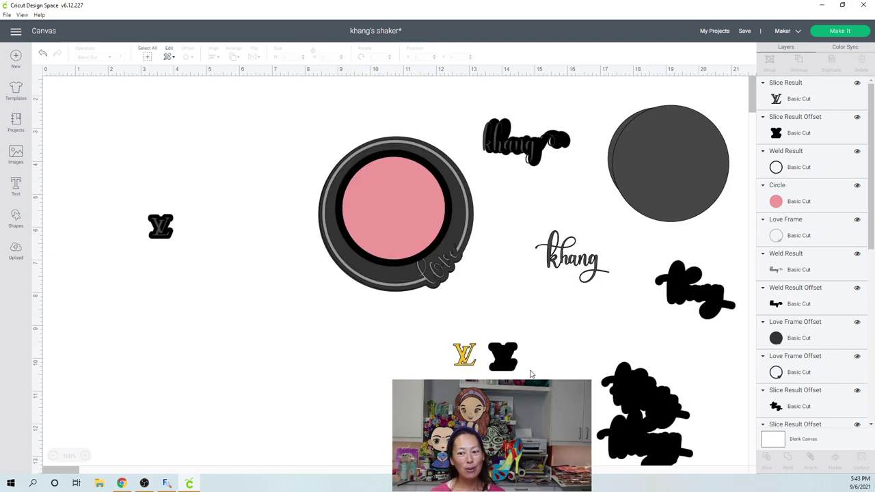